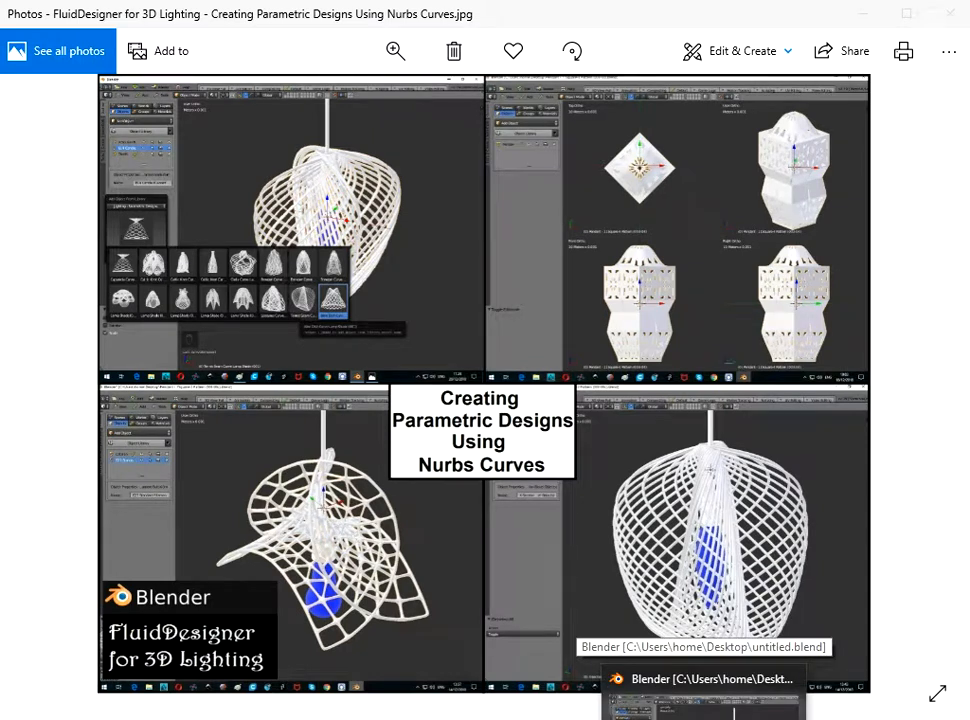
Switch to Blender, browse the Lighting - Parametric Designs library and examine the Tennis Seam Curve Lamp Shade around the bulb.
click(703, 700)
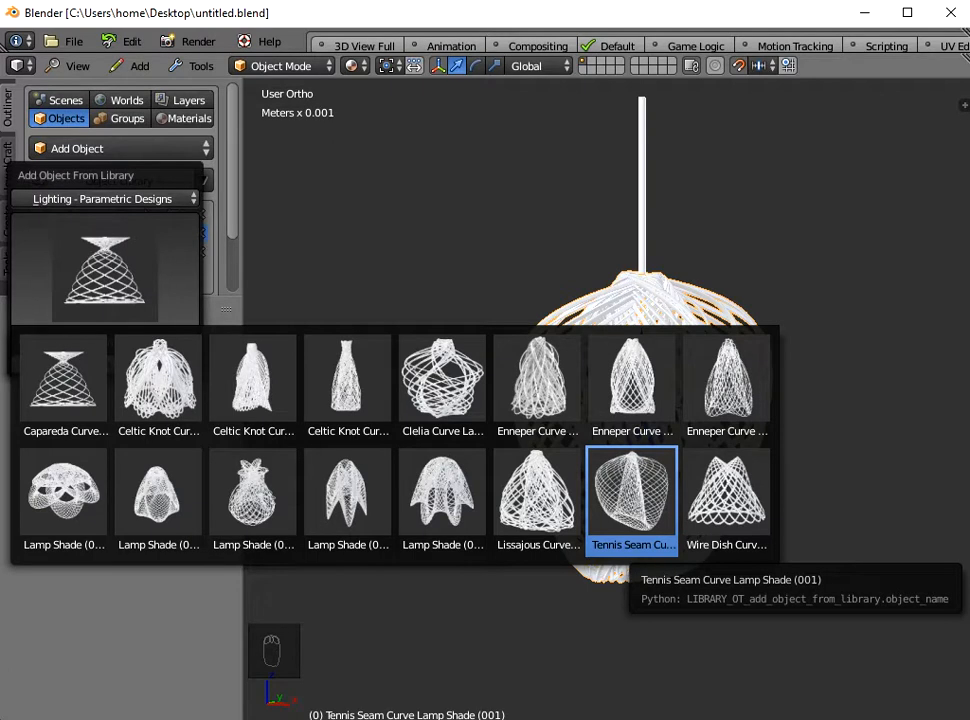
click(632, 495)
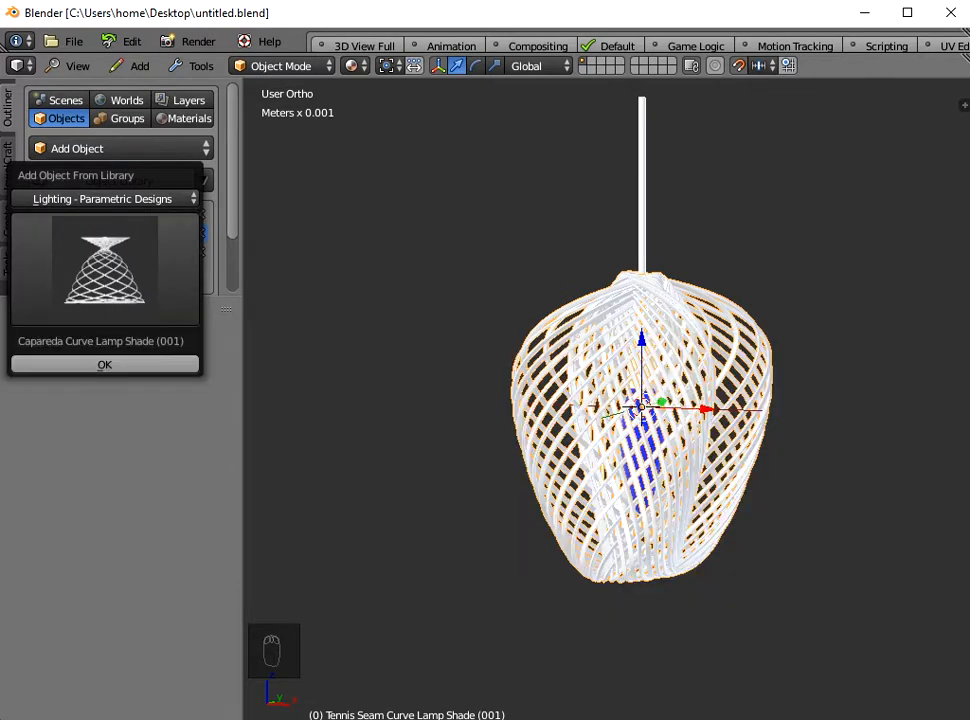
middle_drag(588, 375, 830, 240)
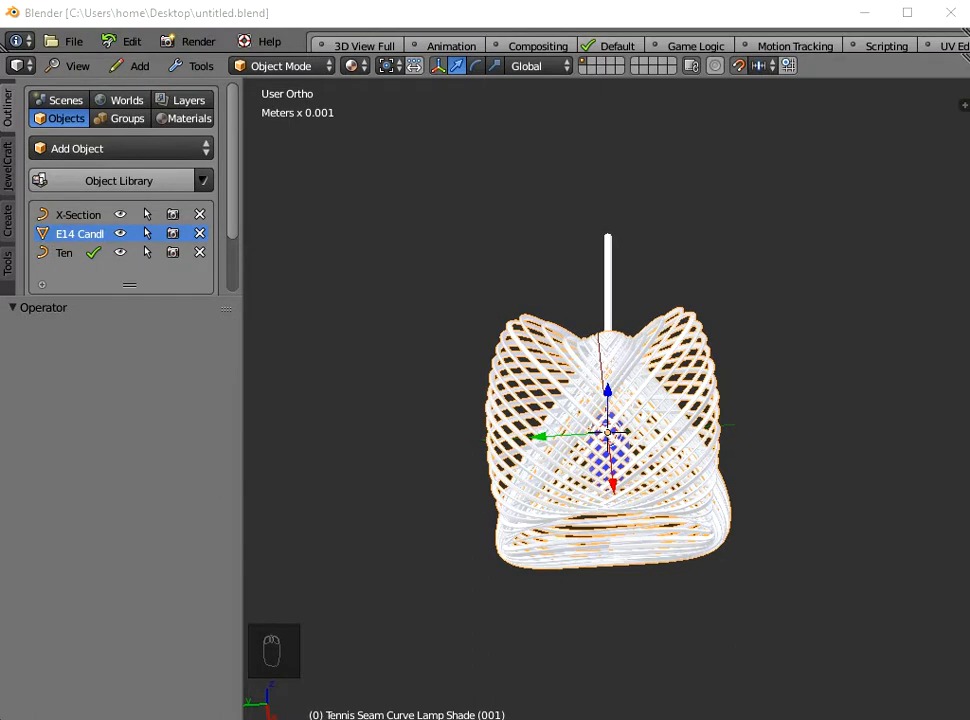
middle_drag(607, 500, 638, 405)
scroll(648, 398, down, 2)
Delete the Tennis Seam Curve Lamp Shade and the X-Section curve from the scene, keeping the E14 candle bulb.
key(x)
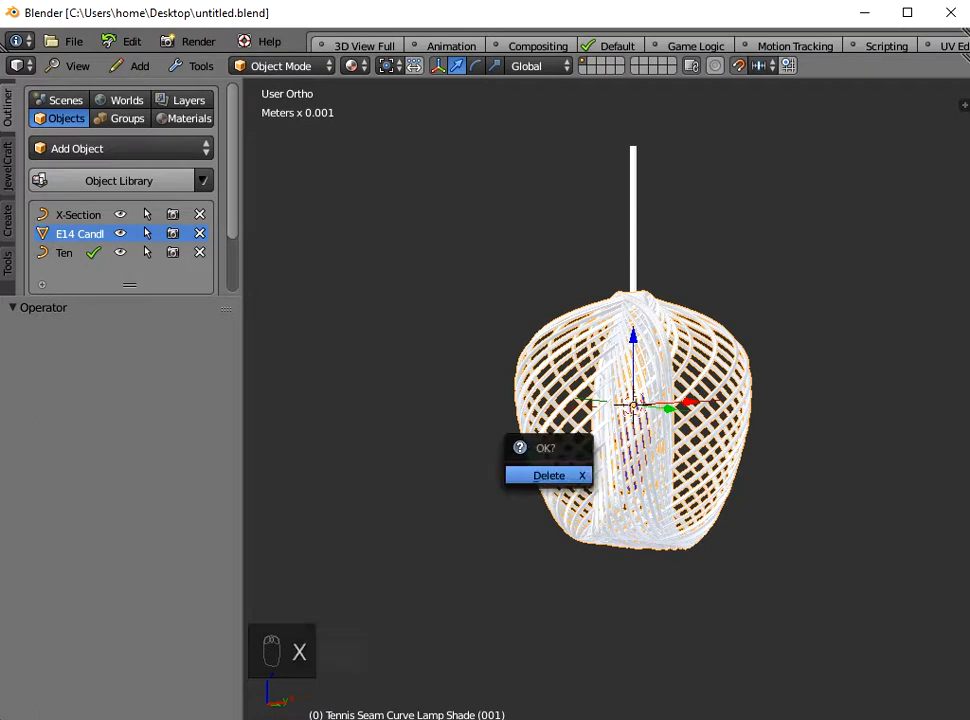
click(552, 474)
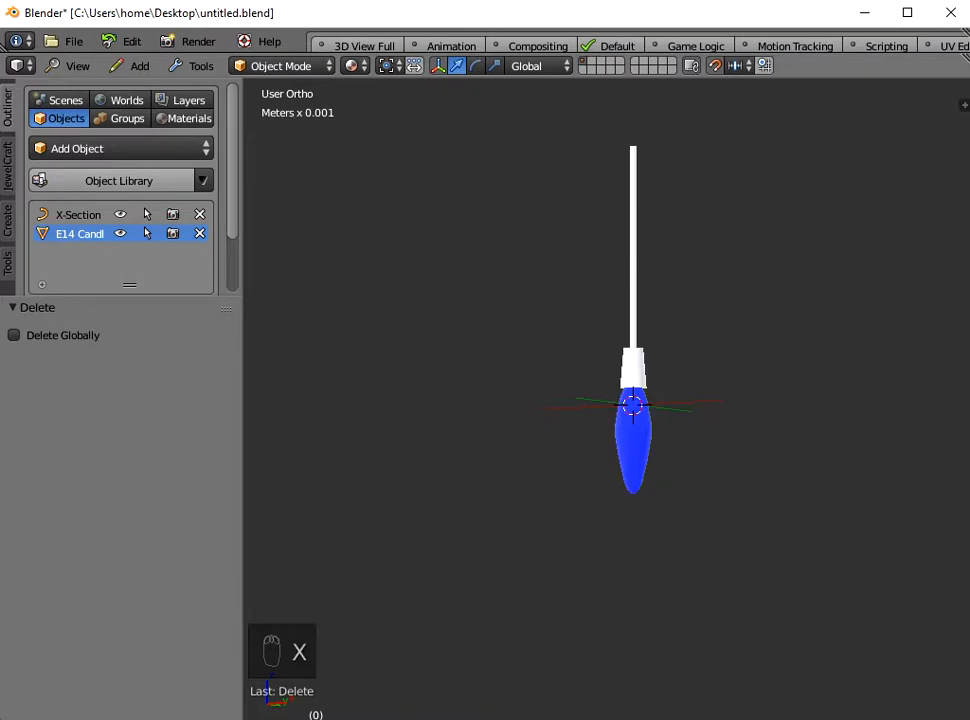
click(199, 214)
click(199, 284)
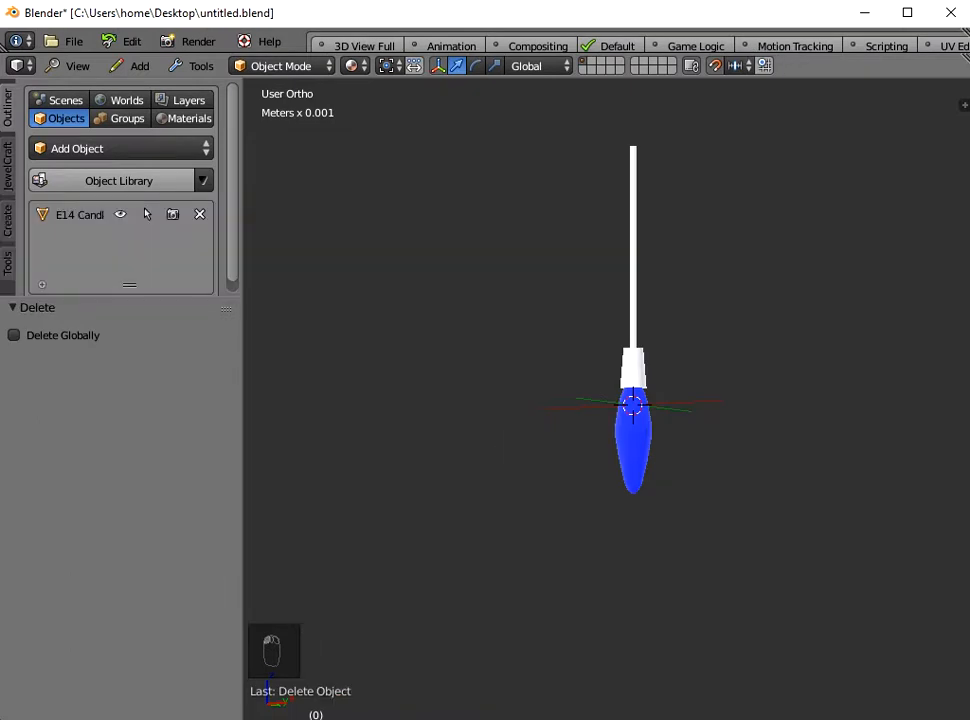
Add a Wire Dish curve at the E14 candle bulb and show its object properties.
click(78, 214)
middle_drag(640, 400, 614, 395)
scroll(606, 400, down, 3)
scroll(618, 370, up, 2)
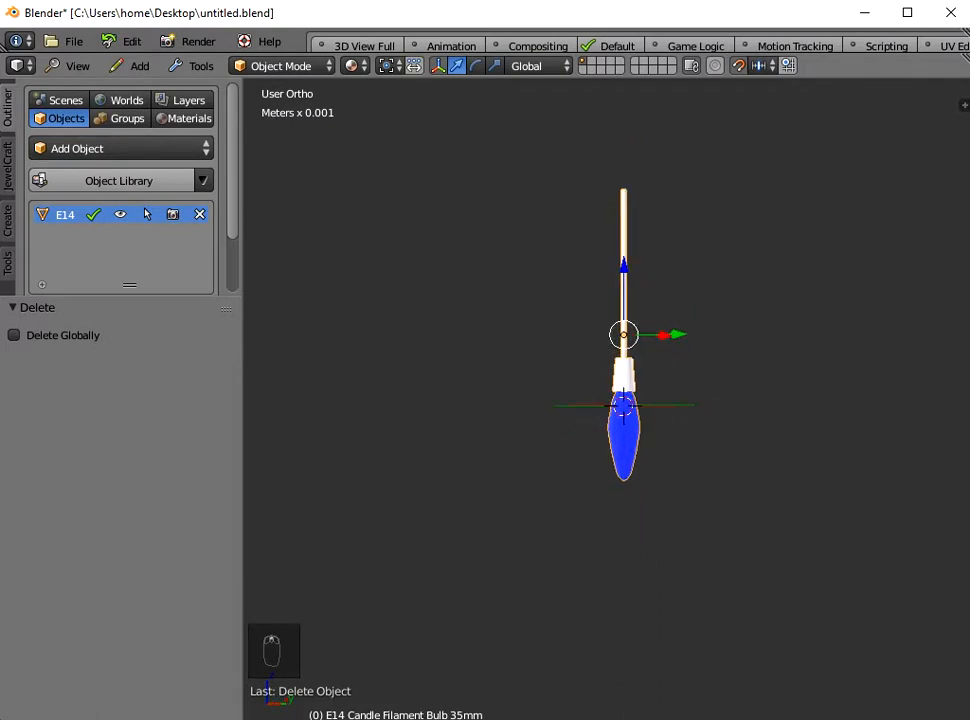
click(139, 66)
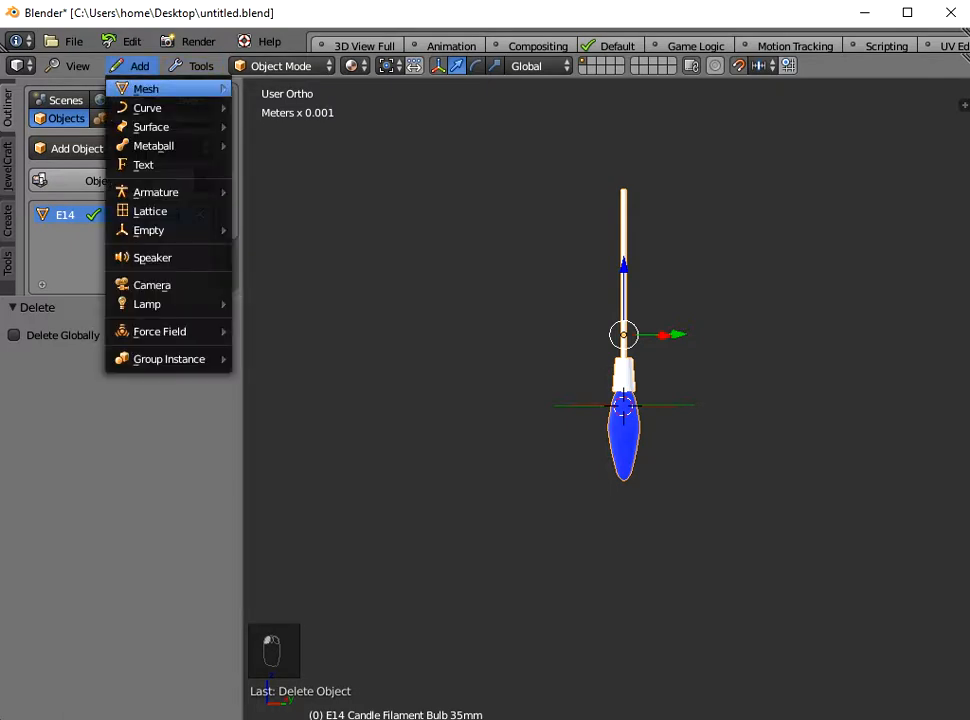
mouse_move(150, 107)
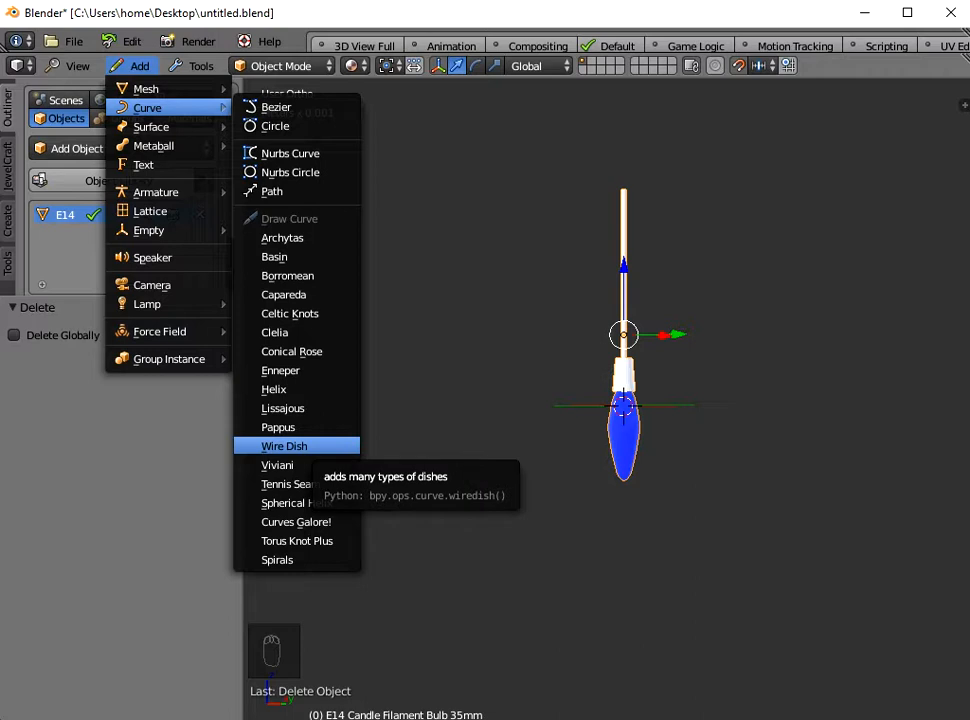
click(290, 446)
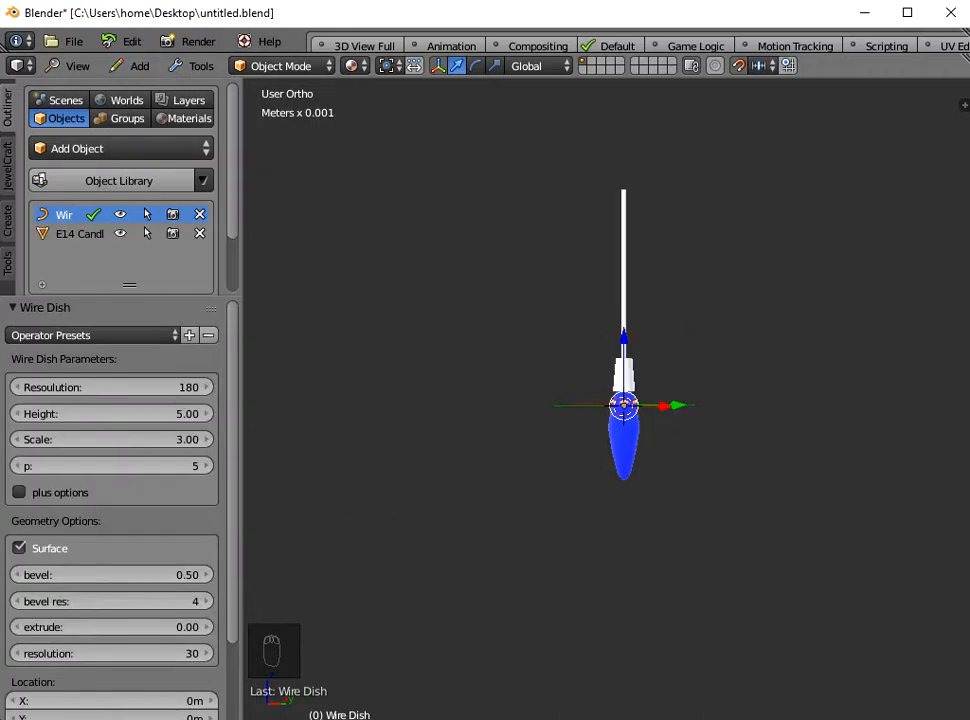
key(n)
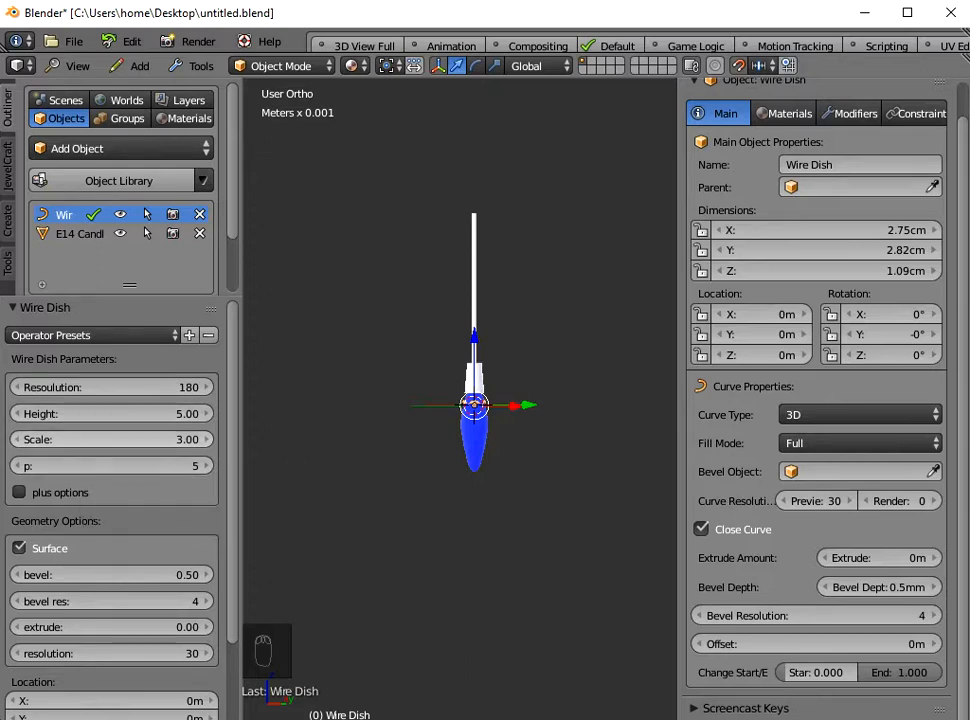
Set the Wire Dish's scale to about 10.29 and its height to about 43.43.
drag(110, 439, 213, 439)
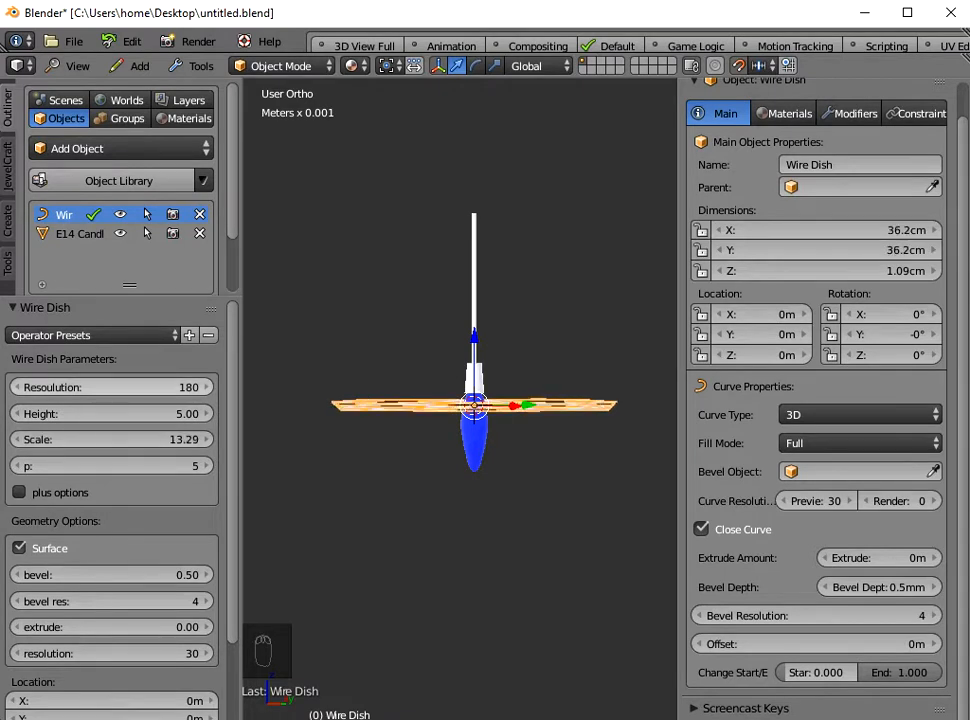
middle_drag(470, 360, 460, 440)
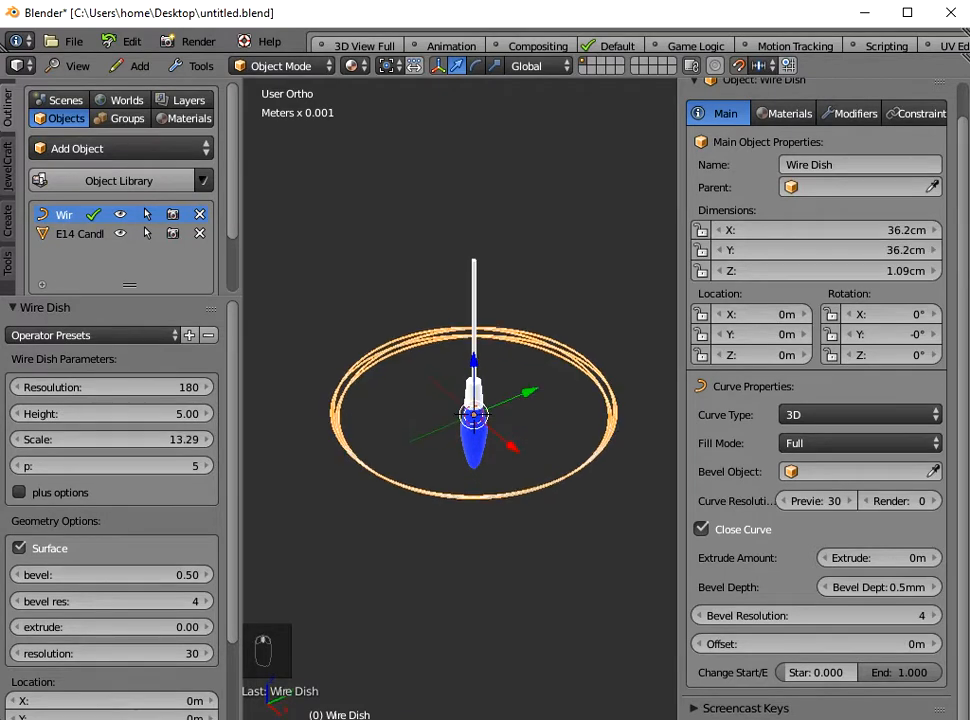
drag(195, 439, 159, 439)
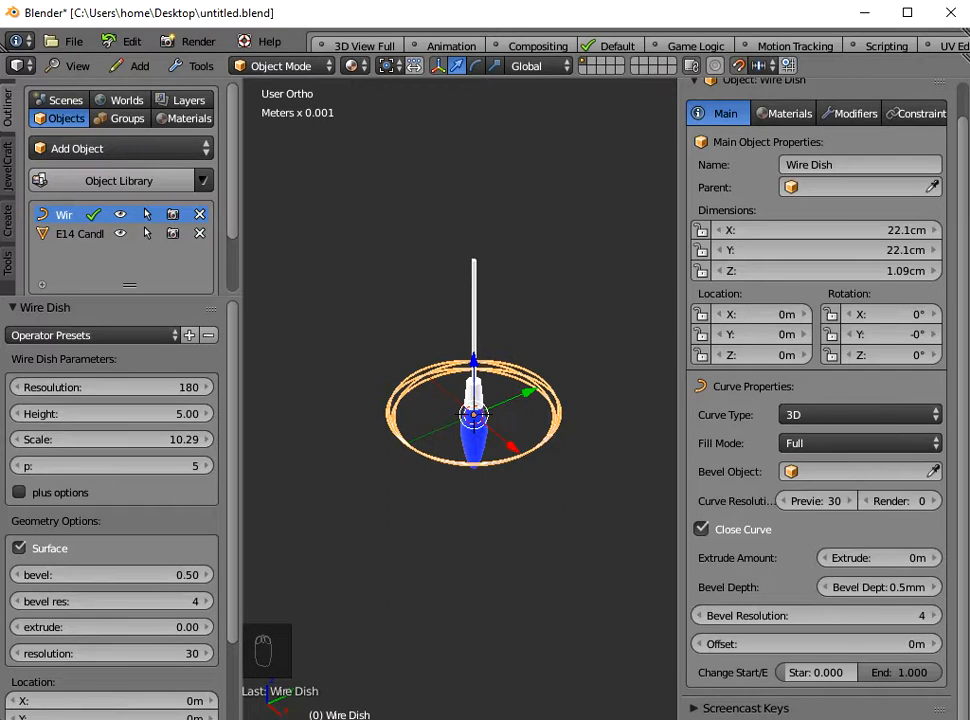
drag(160, 413, 584, 413)
middle_drag(390, 420, 455, 470)
scroll(409, 374, up, 1)
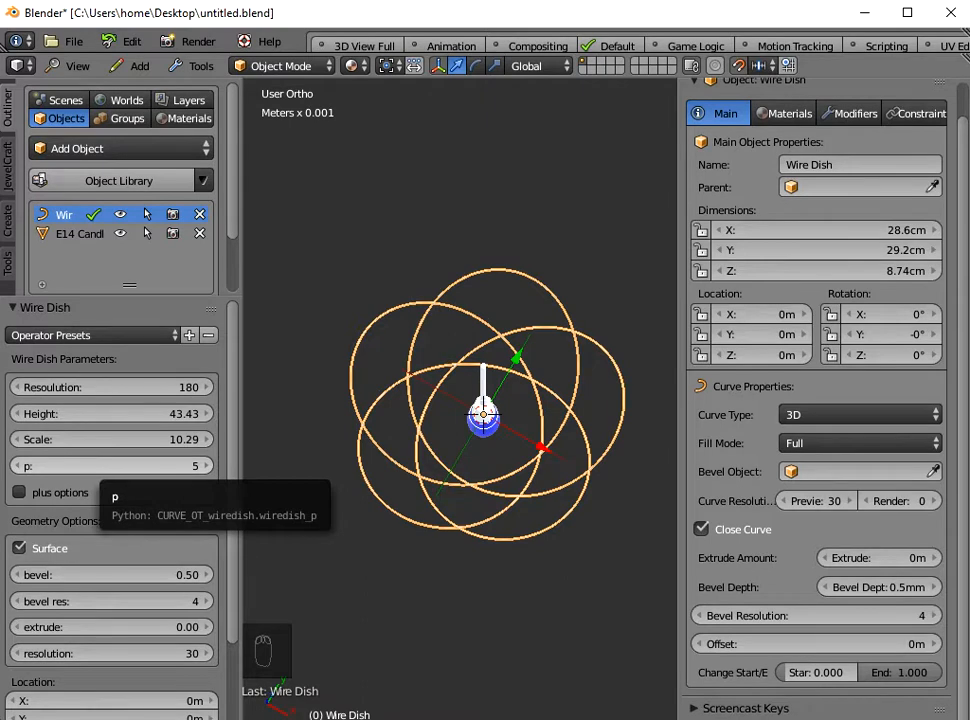
Lower the Wire Dish's p parameter to 2.
click(17, 465)
click(17, 465)
click(17, 465)
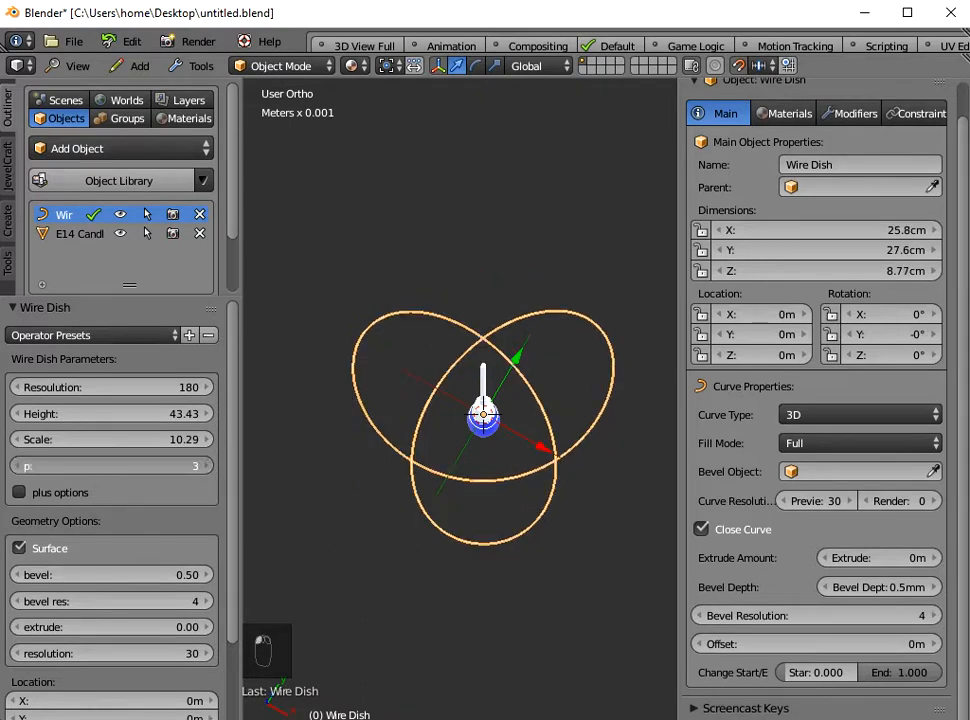
click(17, 465)
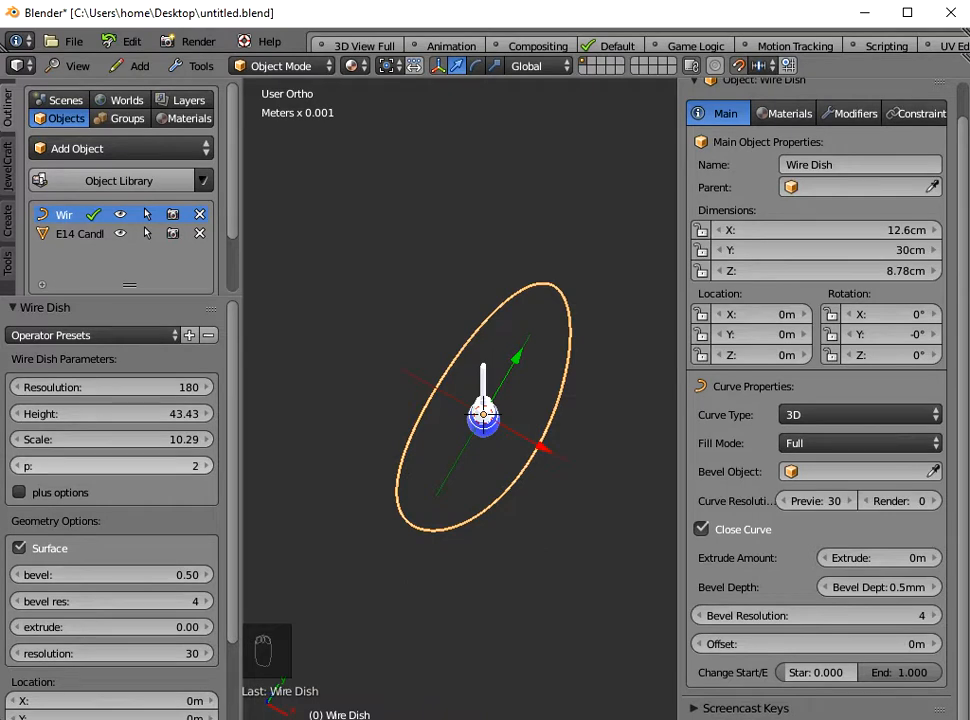
Raise the Wire Dish's p parameter to 12 for a denser wire lattice.
click(207, 465)
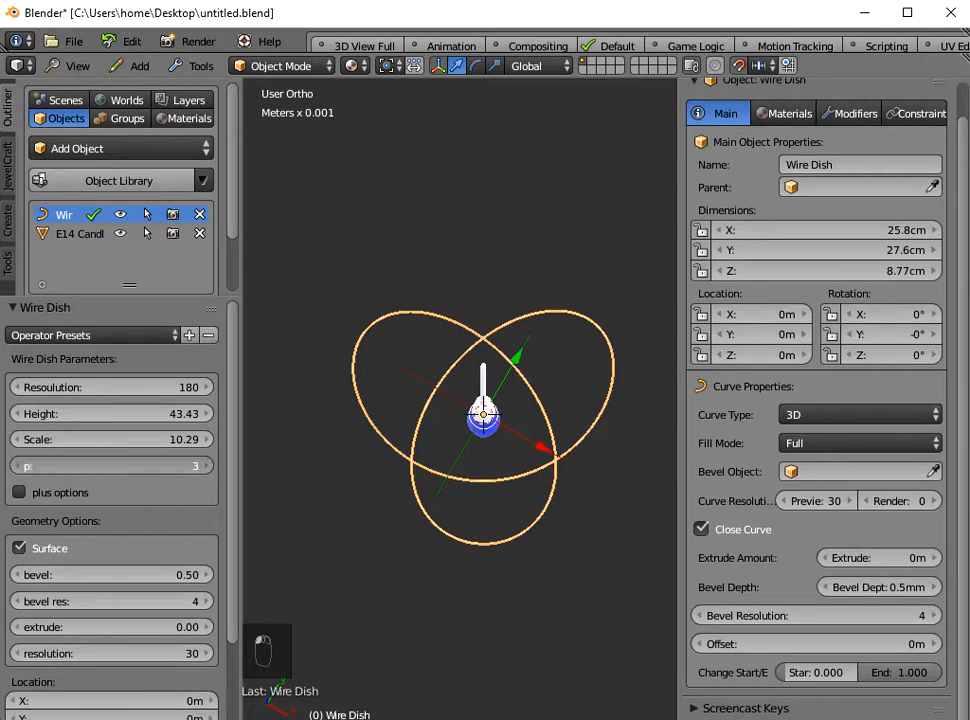
click(207, 465)
click(207, 465)
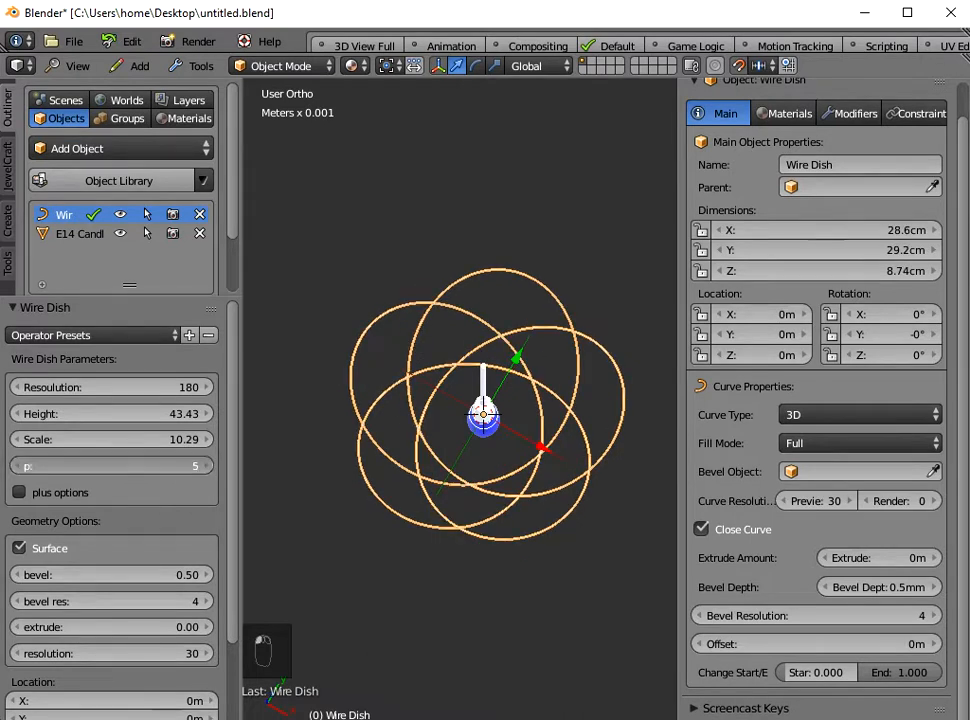
click(207, 465)
click(207, 465)
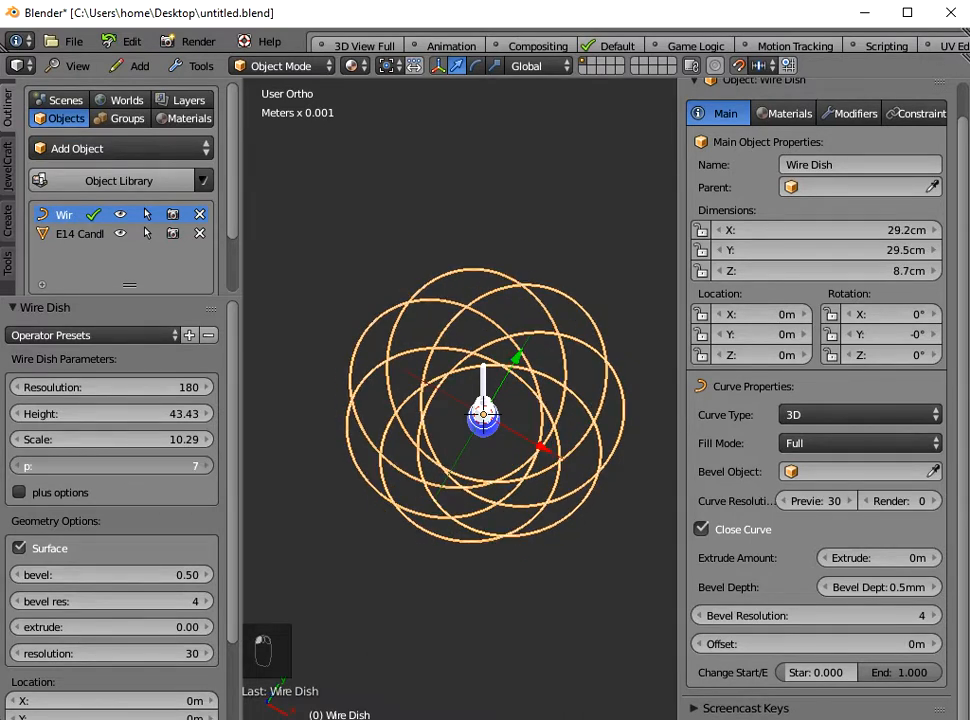
click(207, 465)
click(207, 465)
click(207, 465)
click(207, 465)
click(207, 465)
middle_drag(540, 560, 469, 127)
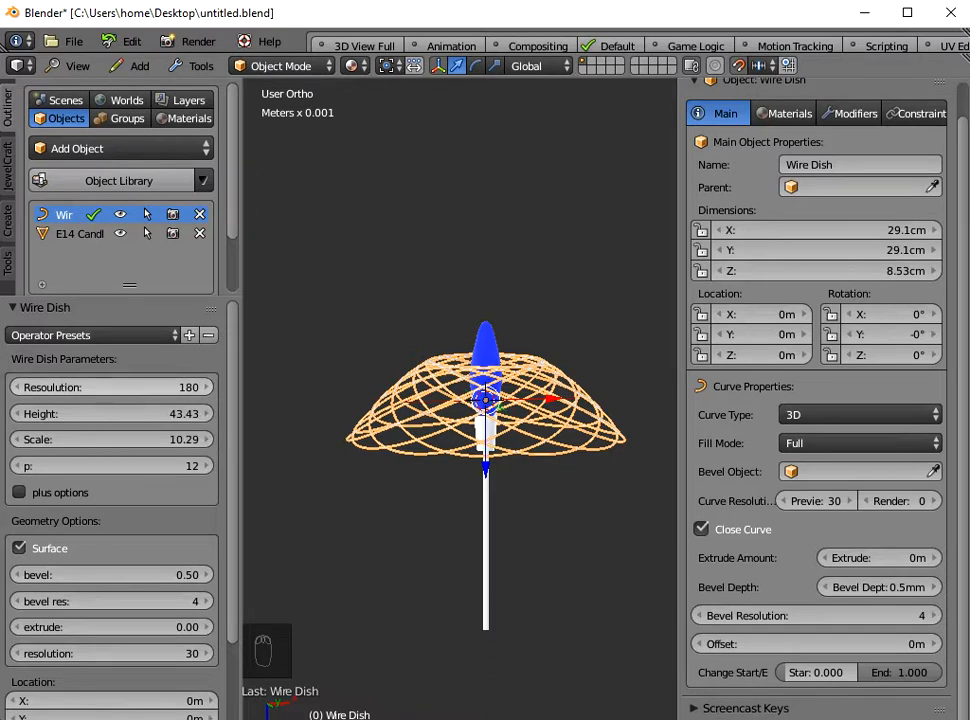
Move one control point on the outer wires of the Wire Dish in Edit Mode and return to Object Mode.
key(Tab)
middle_drag(460, 400, 530, 500)
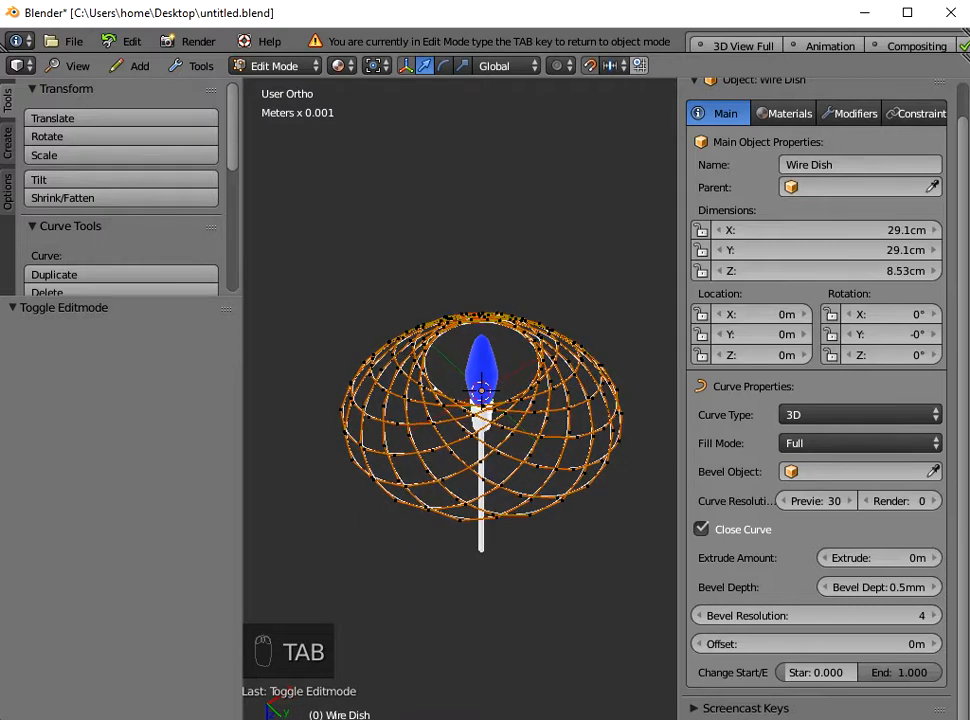
right_click(576, 437)
drag(616, 474, 590, 450)
key(Tab)
middle_drag(590, 450, 554, 440)
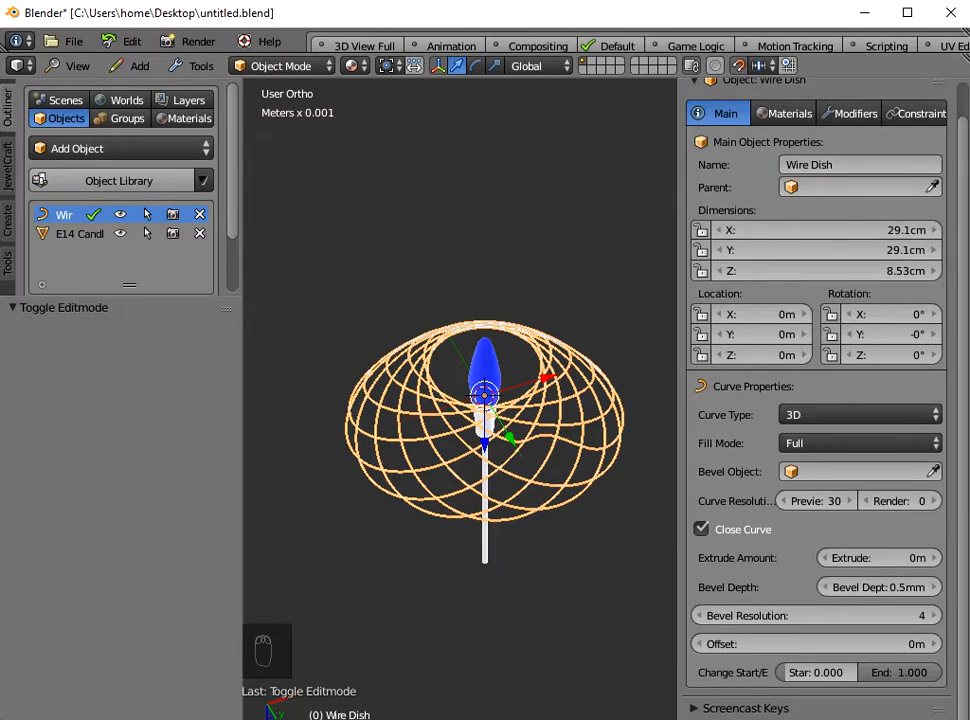
Delete the edited Wire Dish and add a fresh Wire Dish curve.
key(x)
click(422, 455)
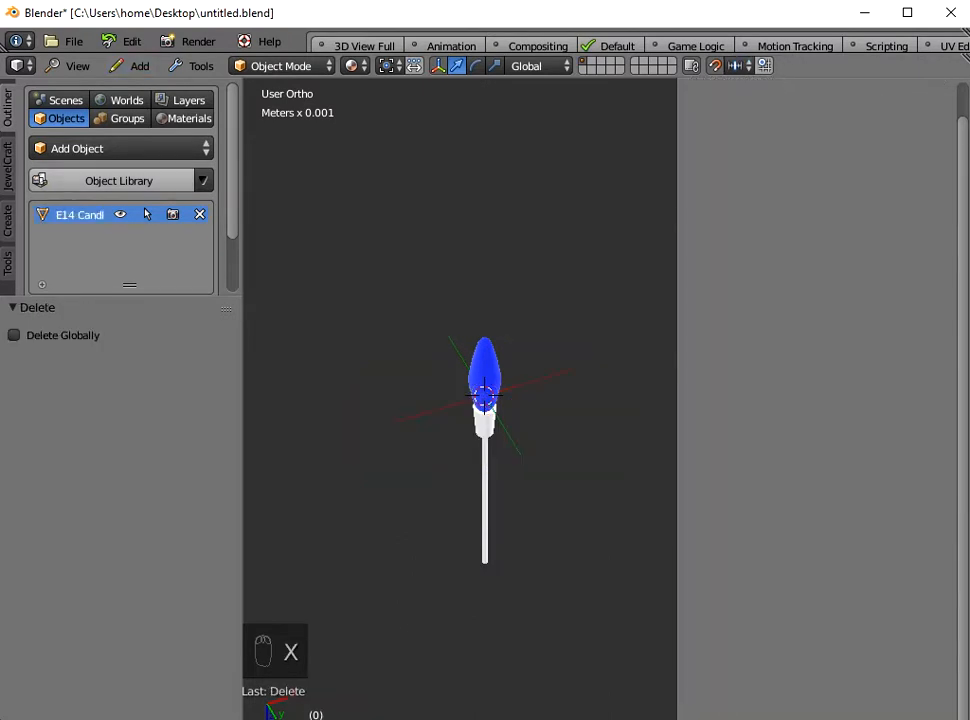
click(139, 65)
mouse_move(160, 108)
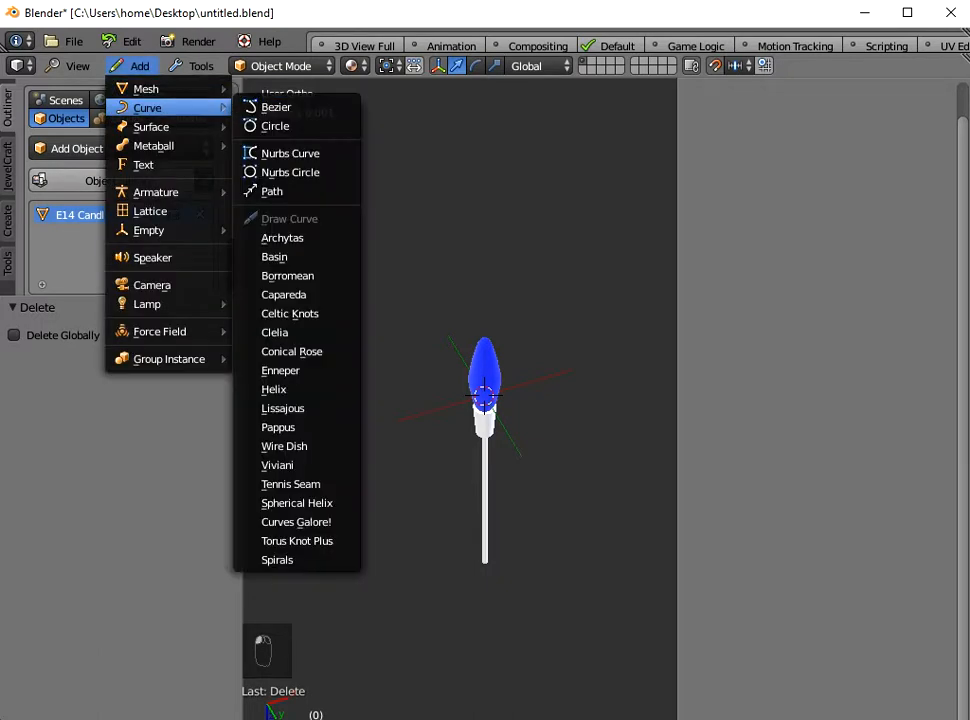
click(284, 446)
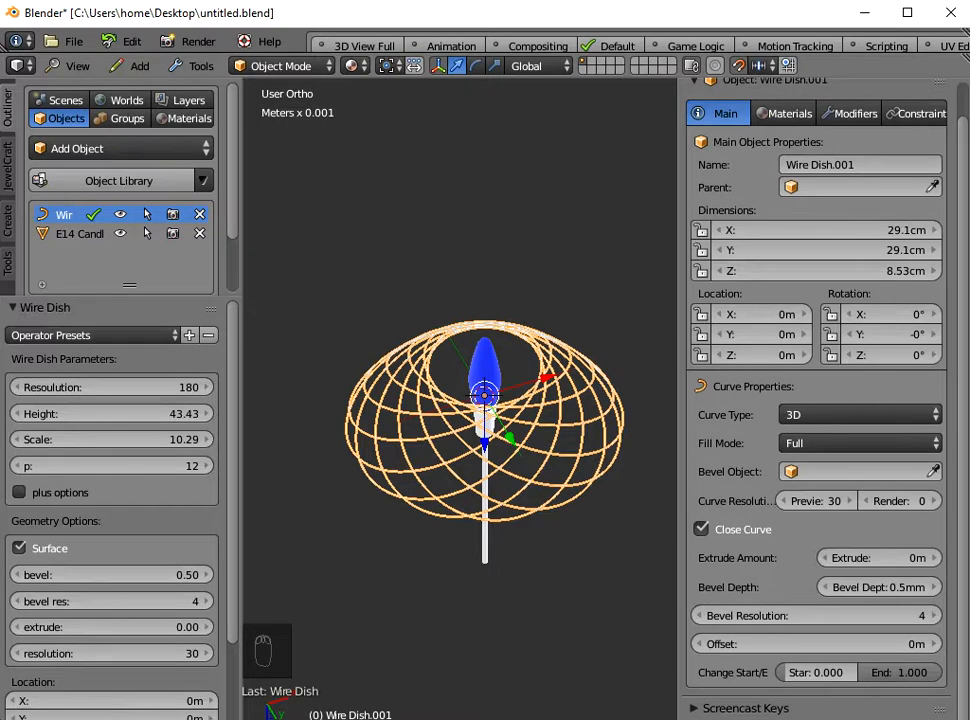
Set the Wire Dish's resolution to 20.
click(111, 387)
text(2)
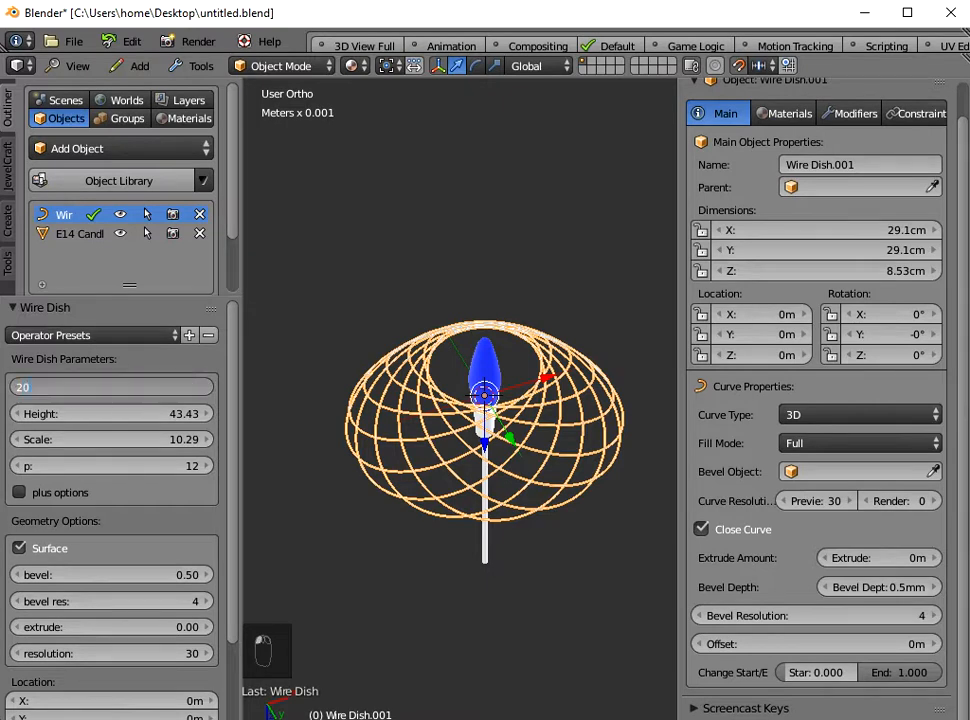
text(0)
key(Return)
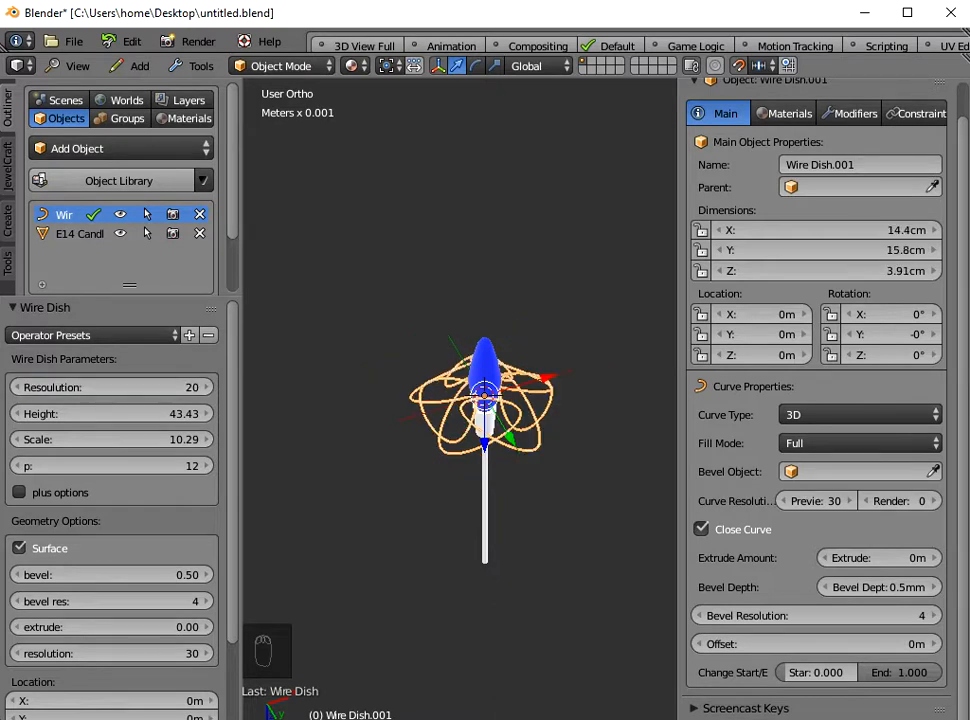
Examine the control points of the Wire Dish curve in Edit Mode, selecting one of them, and return to Object Mode.
key(Tab)
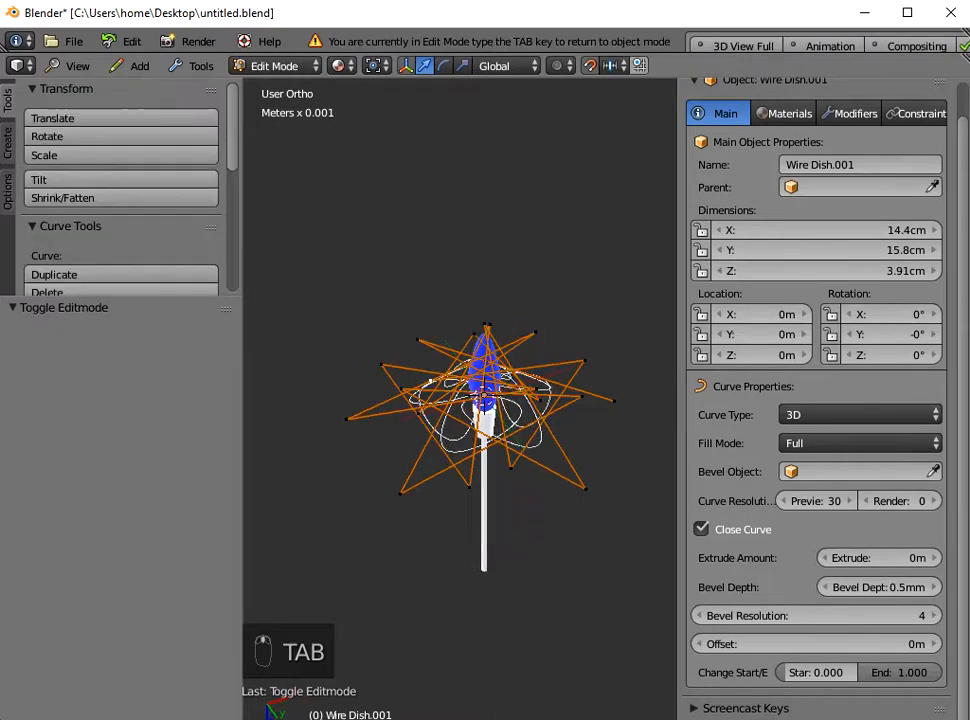
scroll(484, 390, up, 3)
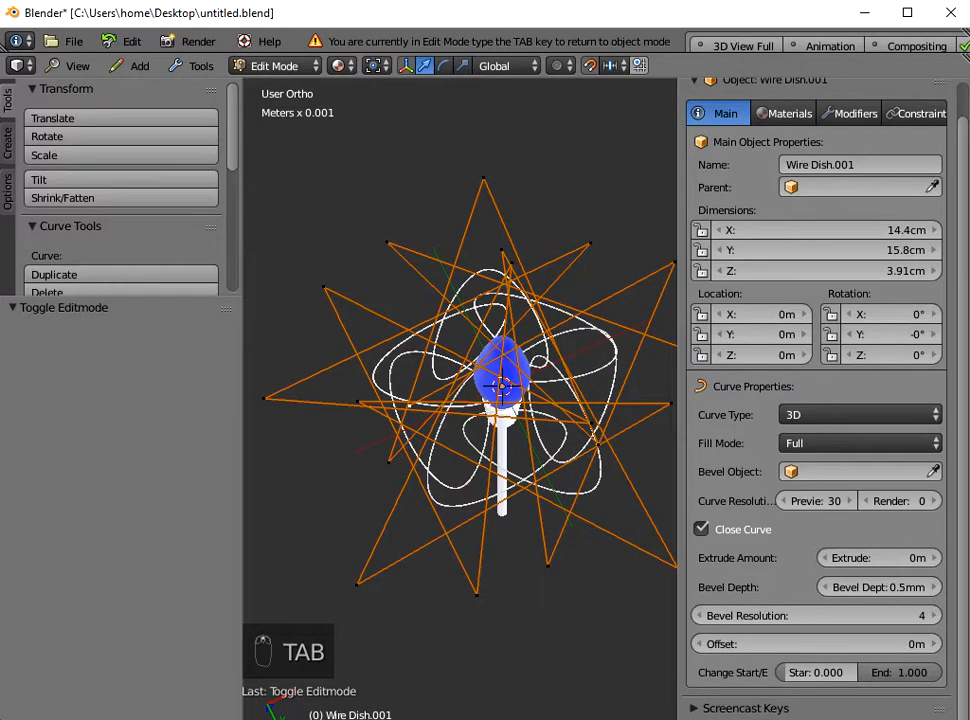
right_click(590, 243)
middle_drag(590, 243, 592, 145)
scroll(460, 398, down, 3)
middle_drag(484, 398, 484, 445)
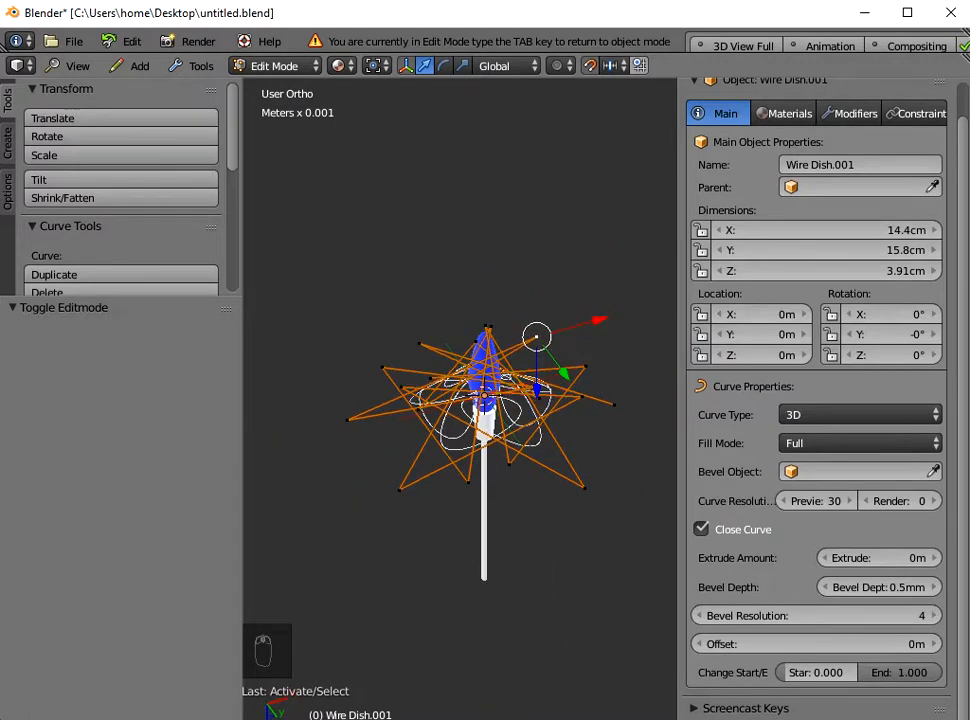
key(Tab)
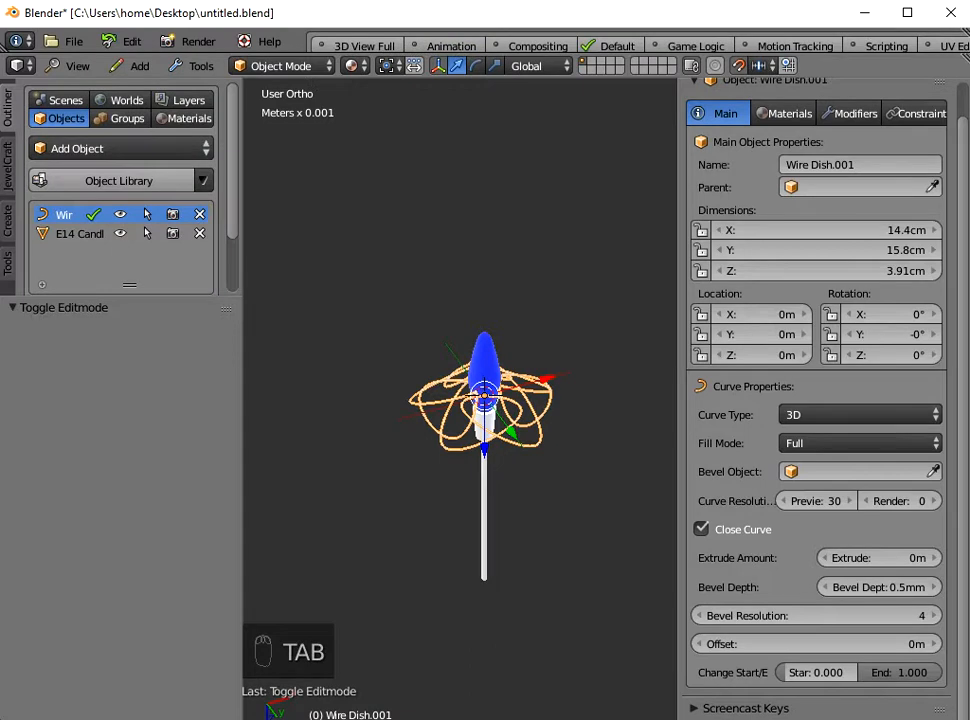
Replace the low-resolution Wire Dish with a newly added Wire Dish curve.
key(x)
click(390, 450)
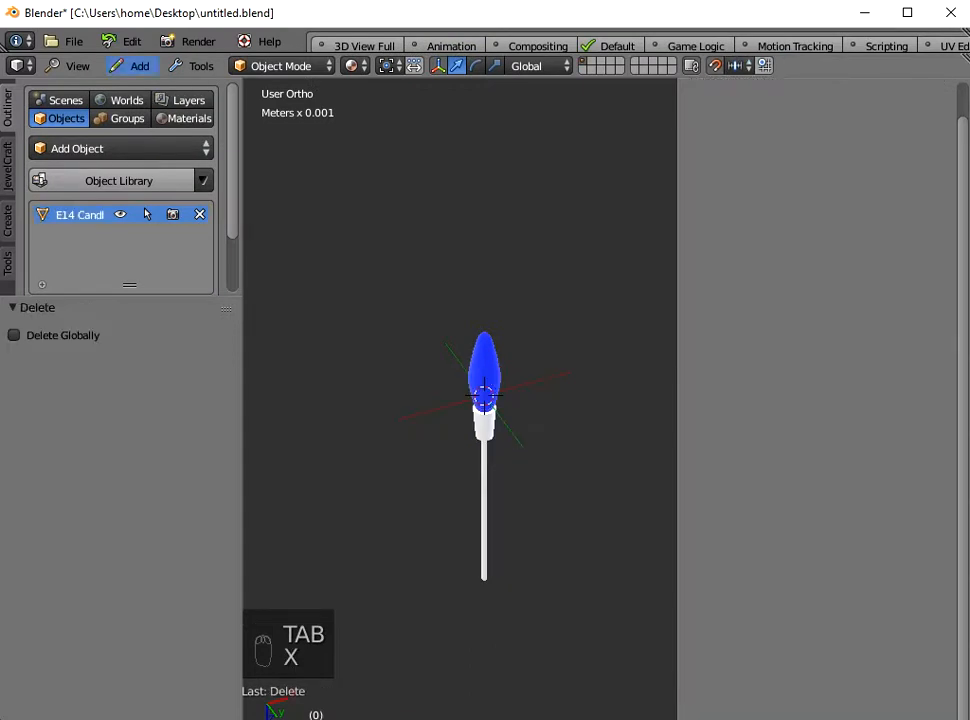
click(139, 65)
mouse_move(147, 107)
click(284, 446)
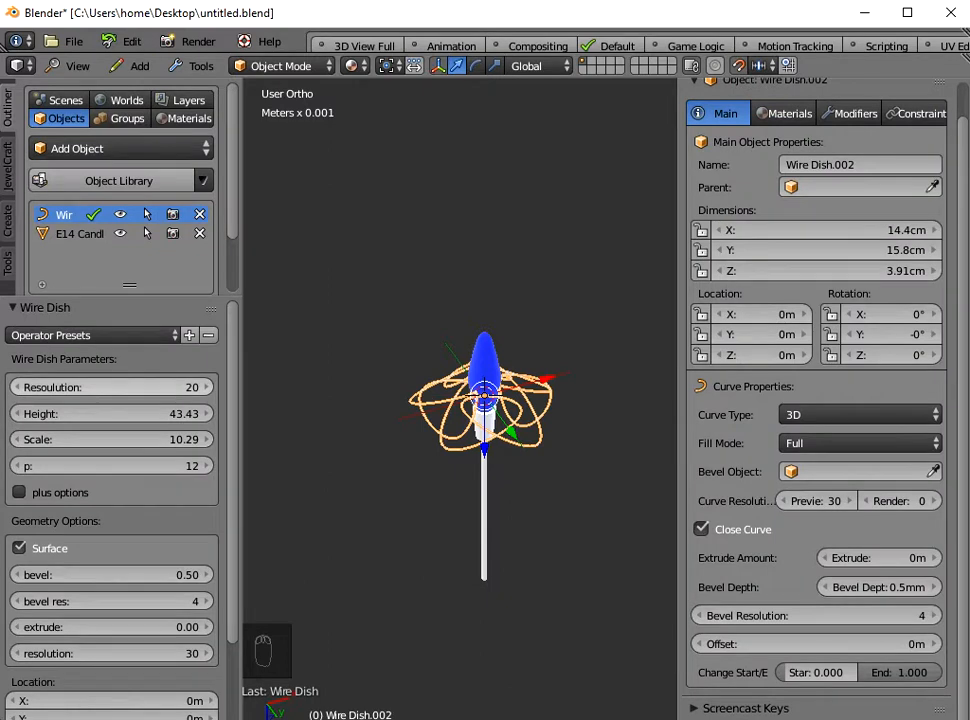
Set the Wire Dish's resolution to 120.
click(111, 387)
text(0)
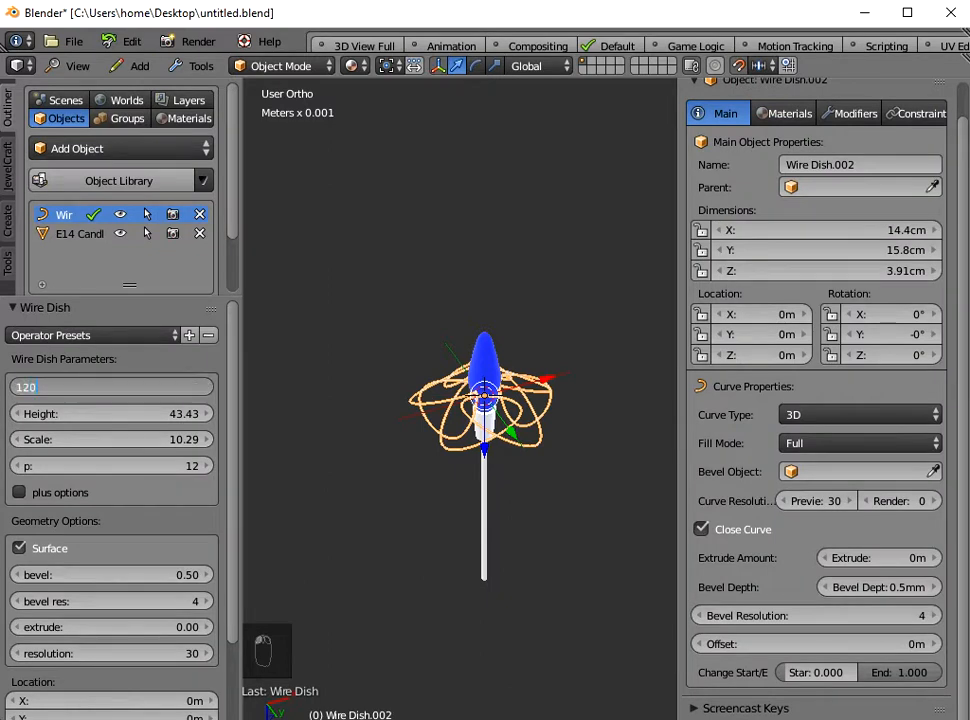
key(Return)
mouse_move(460, 450)
middle_down()
mouse_move(462, 394)
mouse_move(465, 438)
middle_up()
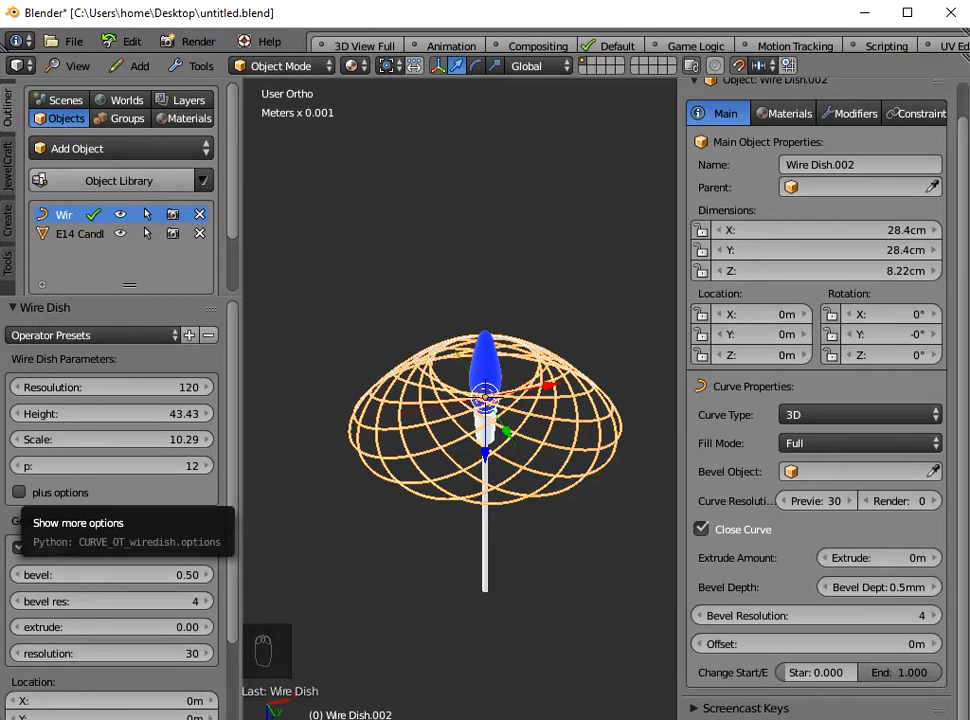
Enable the Wire Dish's plus options and raise the u value to 8.
click(19, 492)
click(205, 519)
click(205, 519)
click(205, 519)
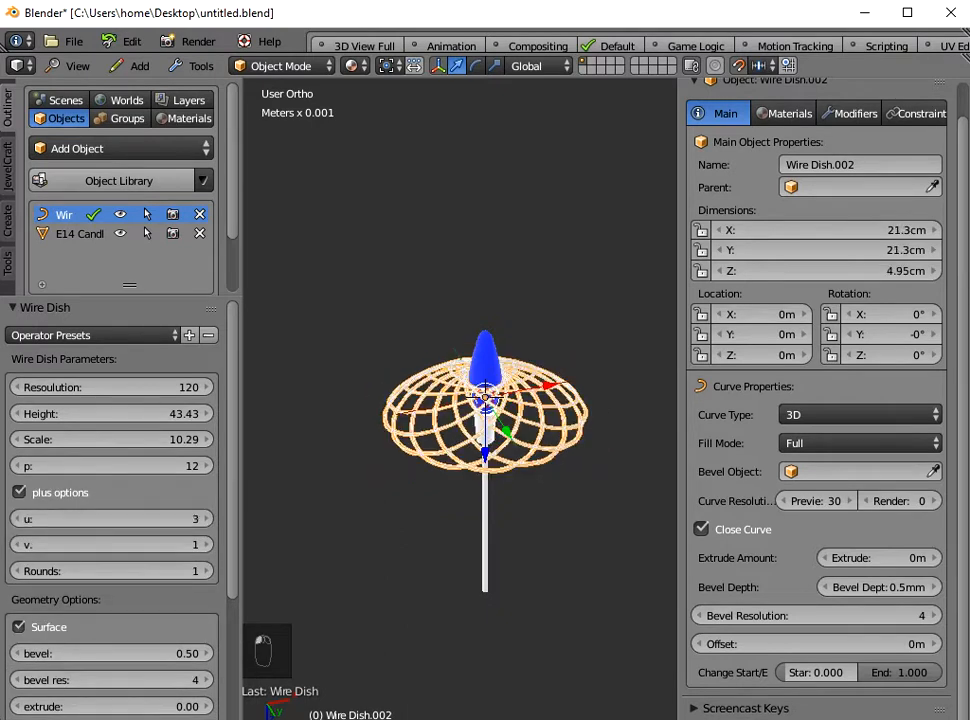
click(205, 519)
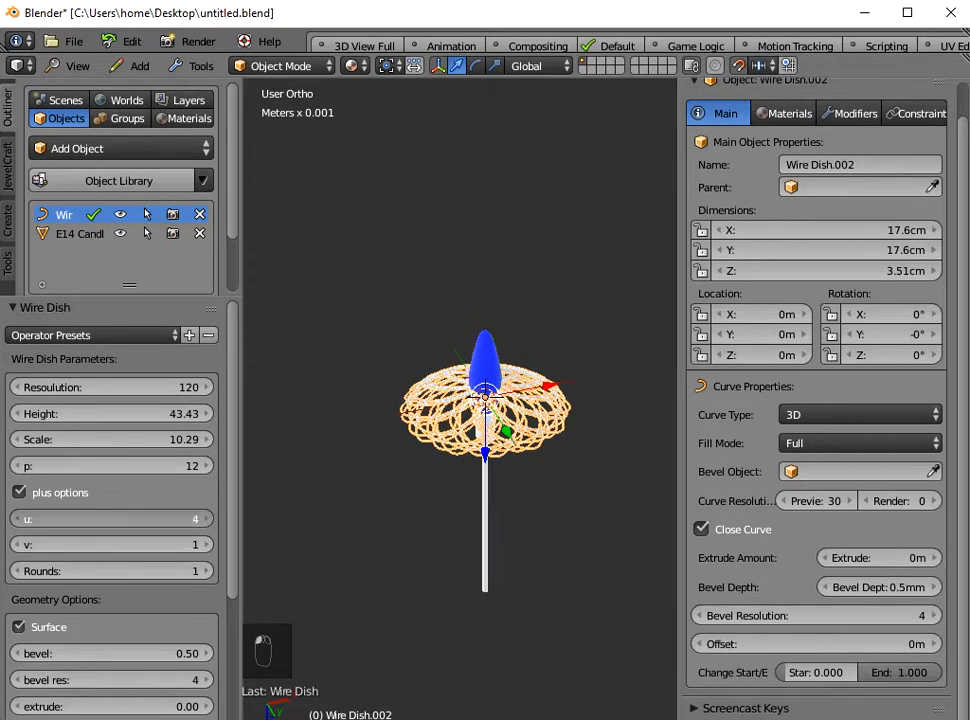
click(205, 519)
click(205, 519)
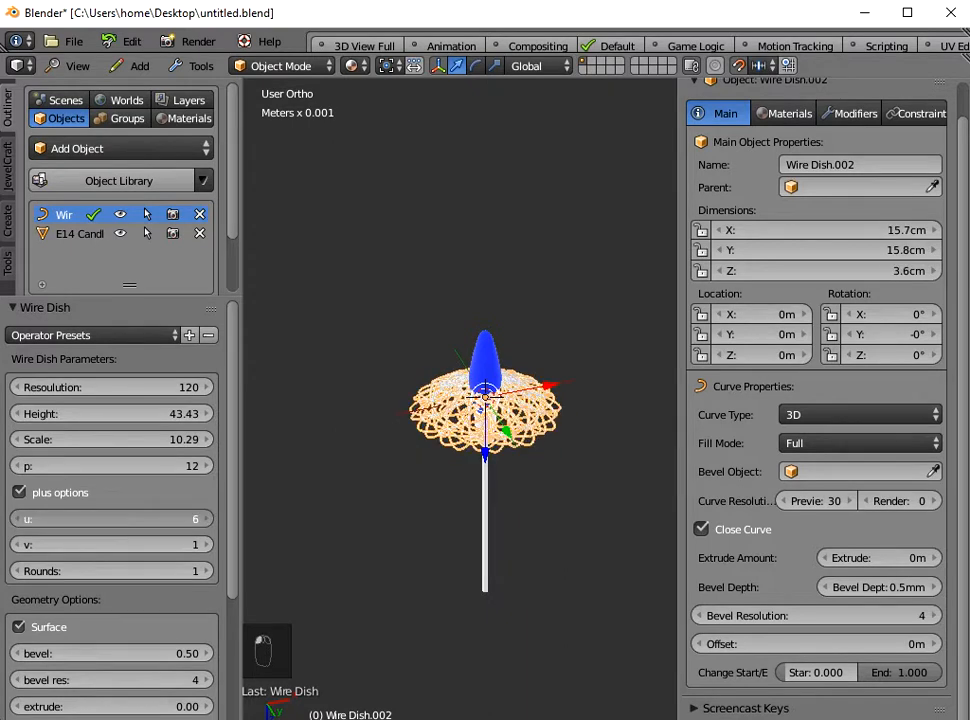
click(205, 519)
click(205, 519)
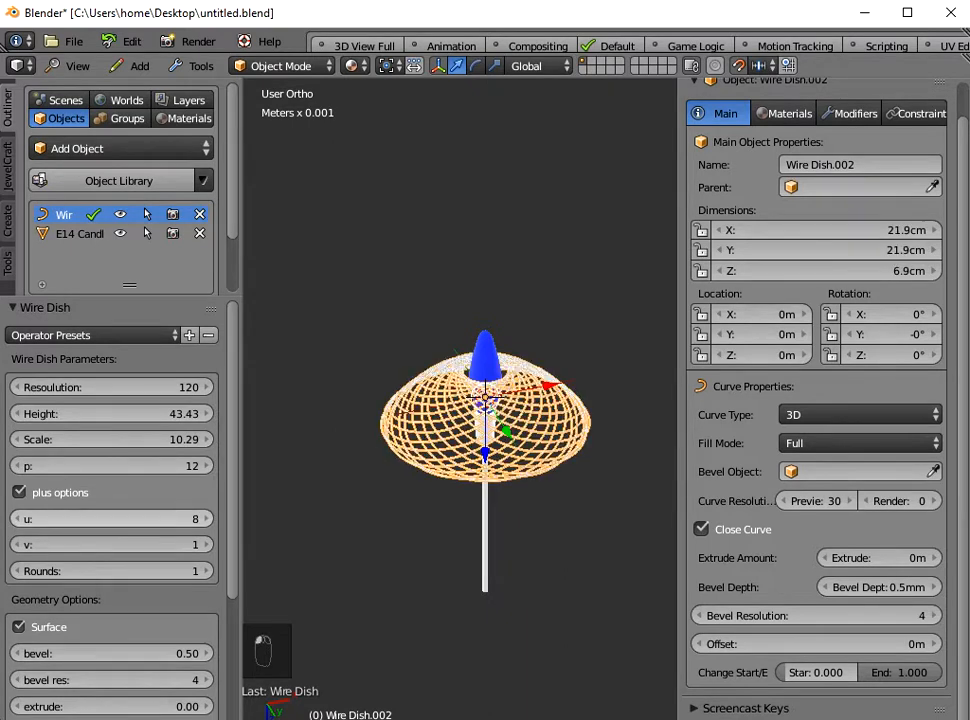
Raise the Wire Dish's v value to 5 to stretch the shade vertically.
click(205, 545)
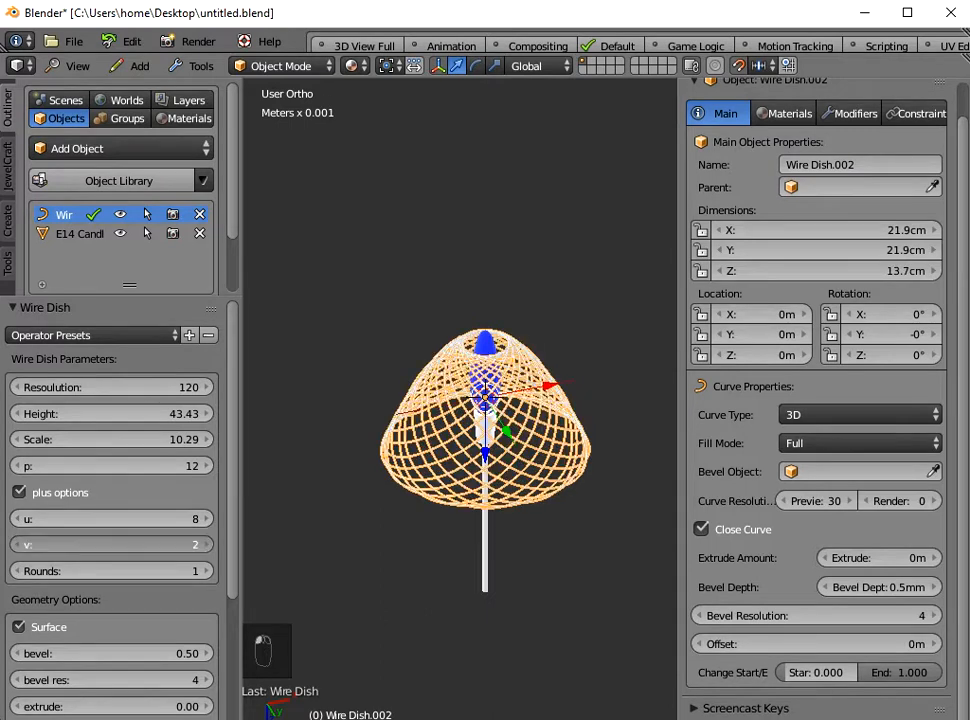
click(205, 545)
click(205, 545)
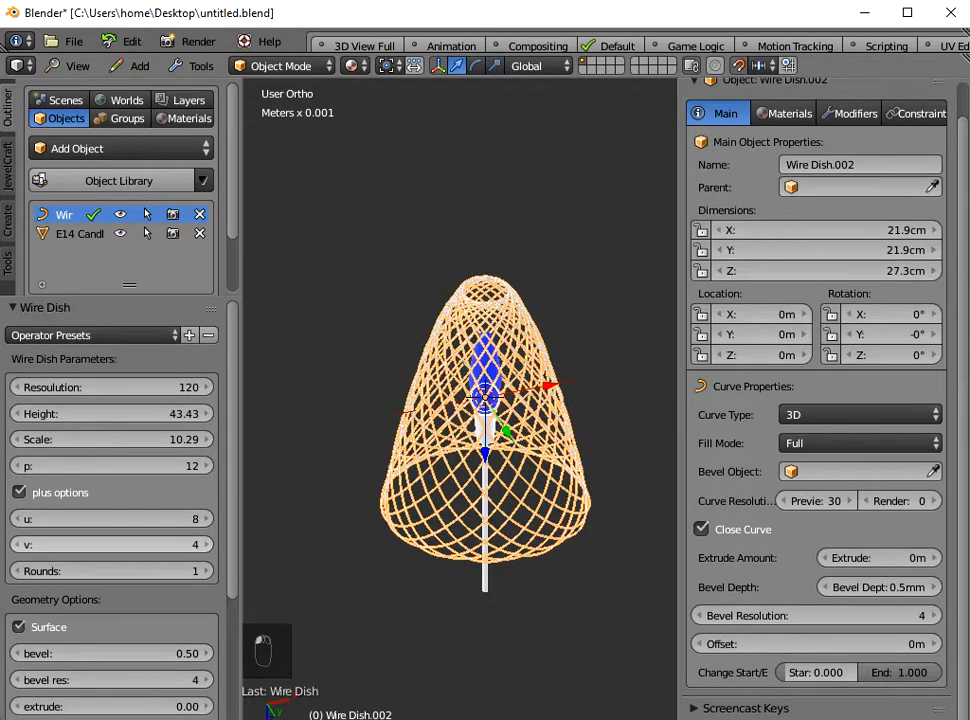
click(205, 545)
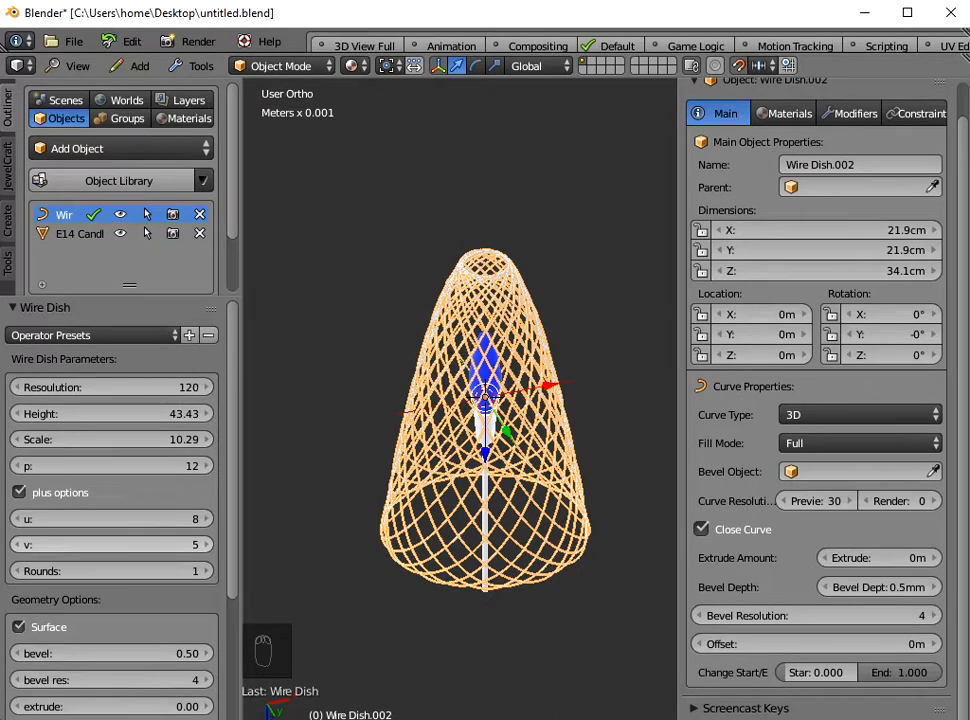
Try increasing Rounds values on the Wire Dish, one at a time, up to 8.
click(205, 571)
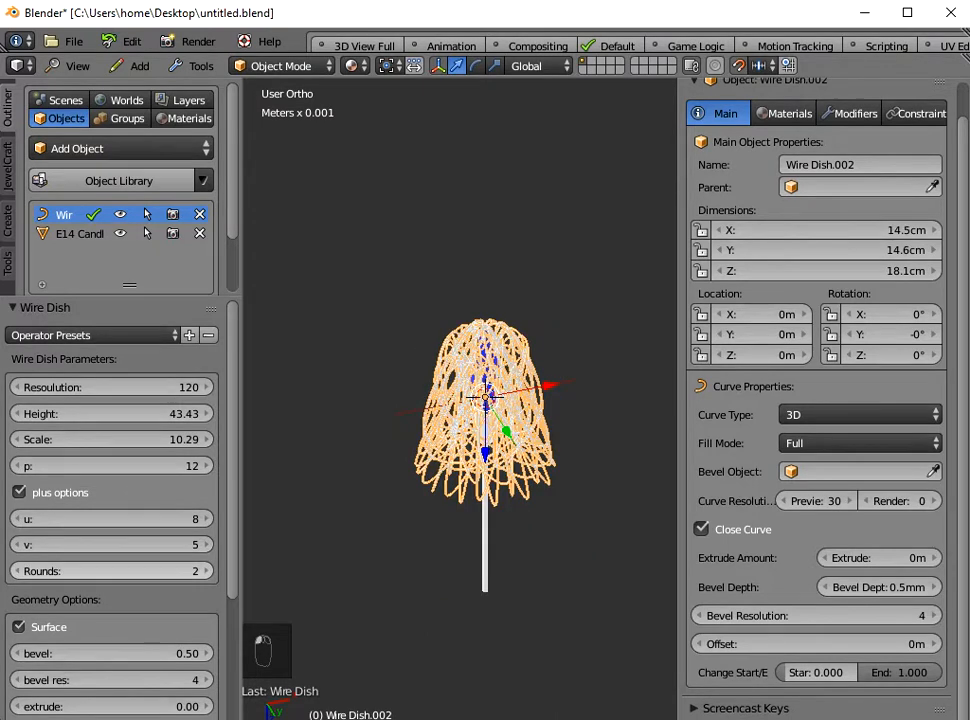
click(205, 571)
click(205, 571)
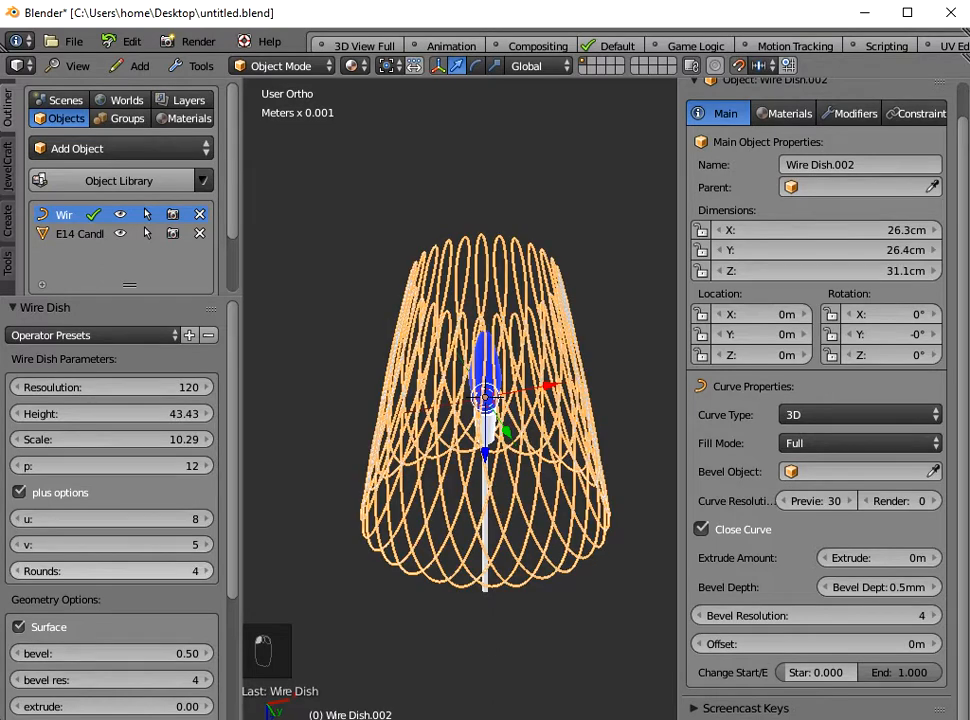
click(205, 571)
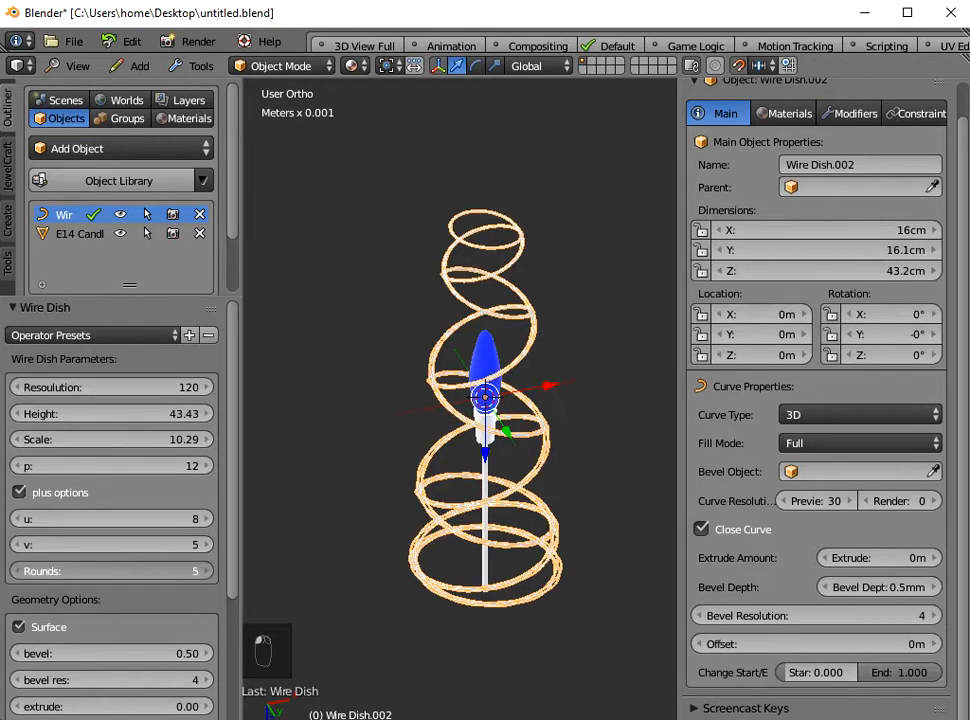
click(205, 571)
click(205, 571)
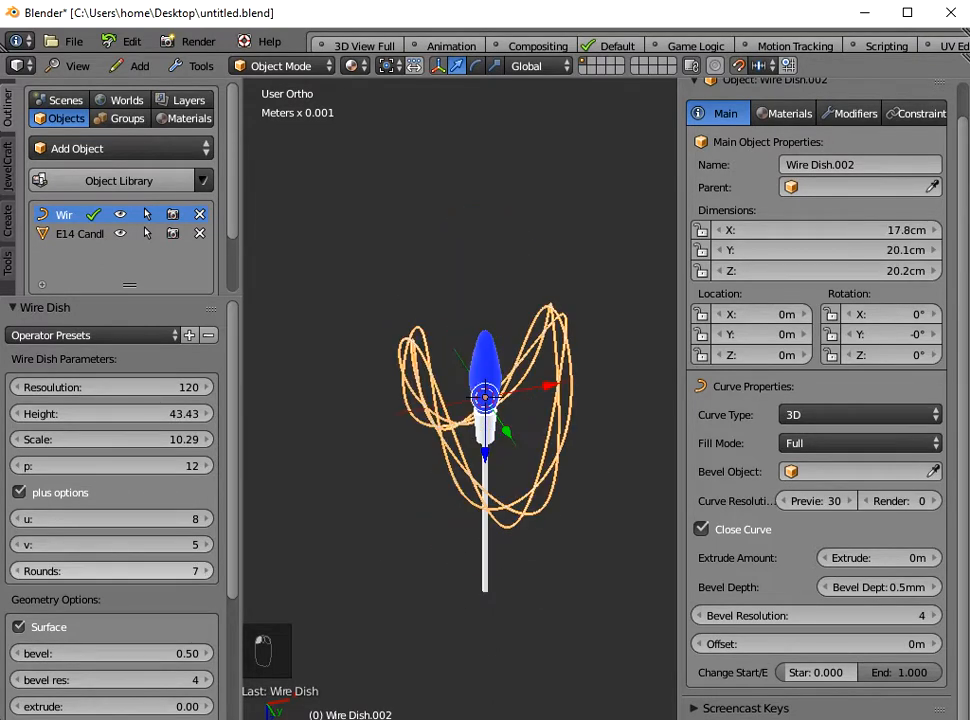
click(205, 571)
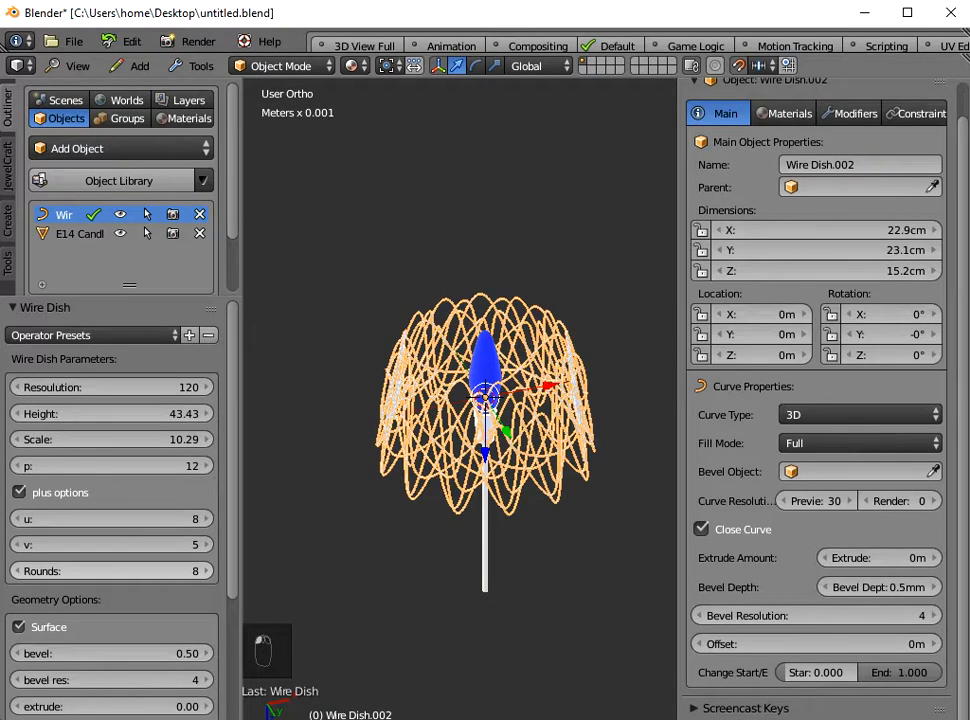
Return the Wire Dish's Rounds value to 1.
click(18, 571)
click(18, 571)
click(18, 571)
click(18, 571)
click(18, 571)
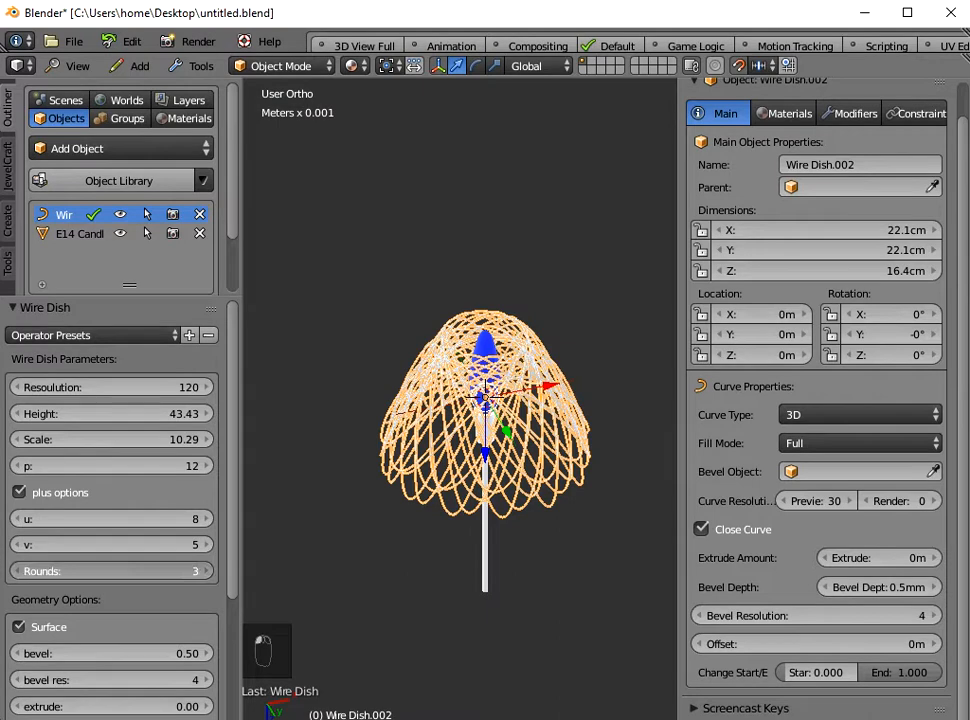
click(18, 571)
click(18, 571)
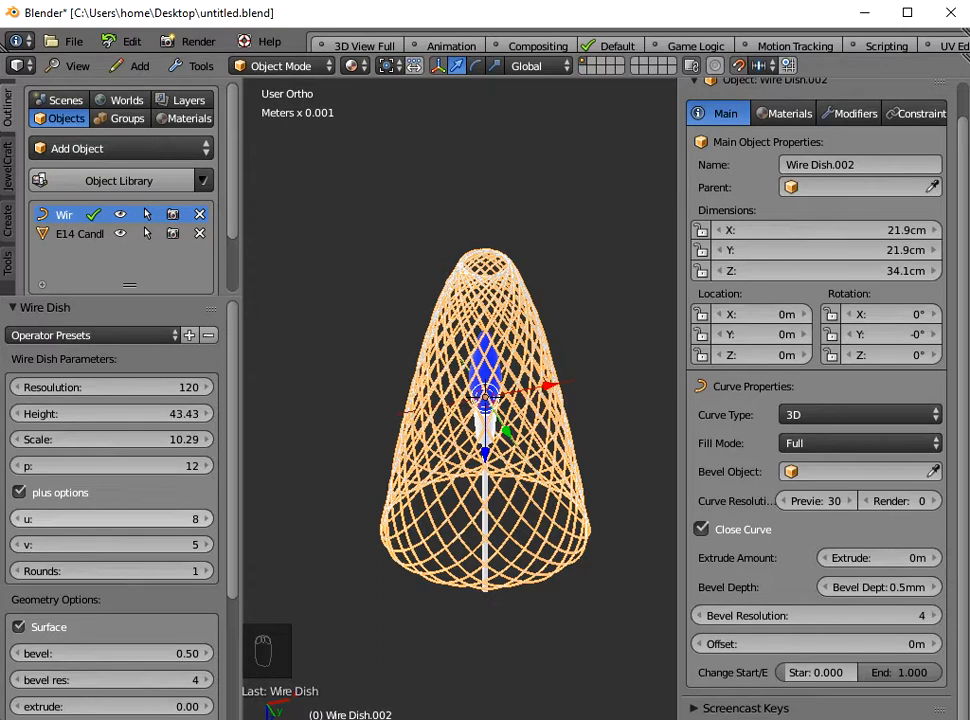
Try u values up to 14 on the Wire Dish and settle on 13.
click(205, 518)
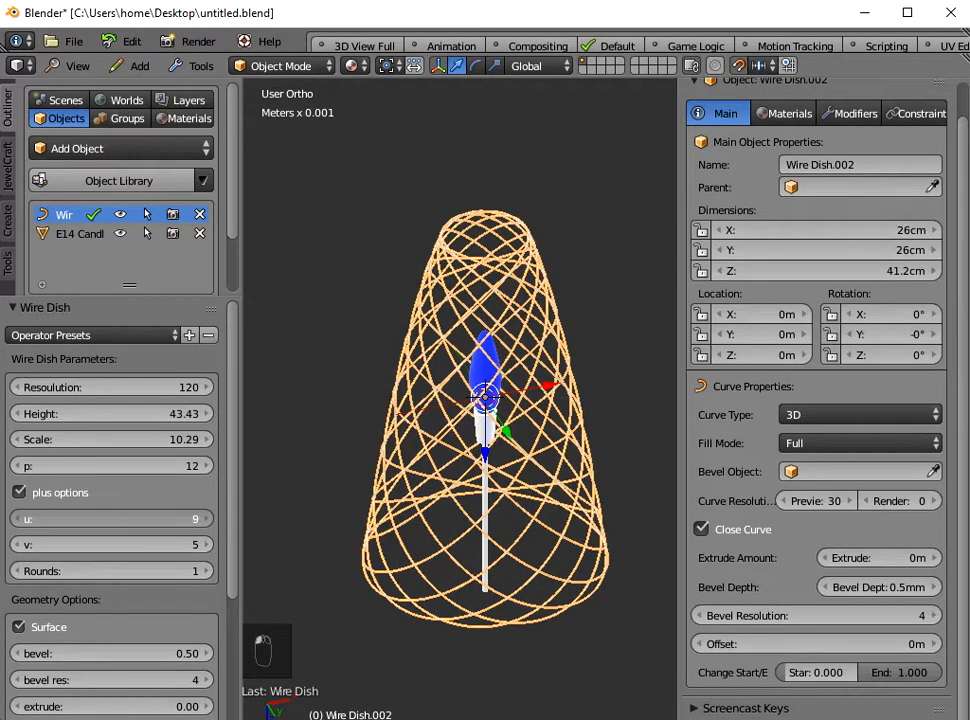
click(205, 518)
click(205, 518)
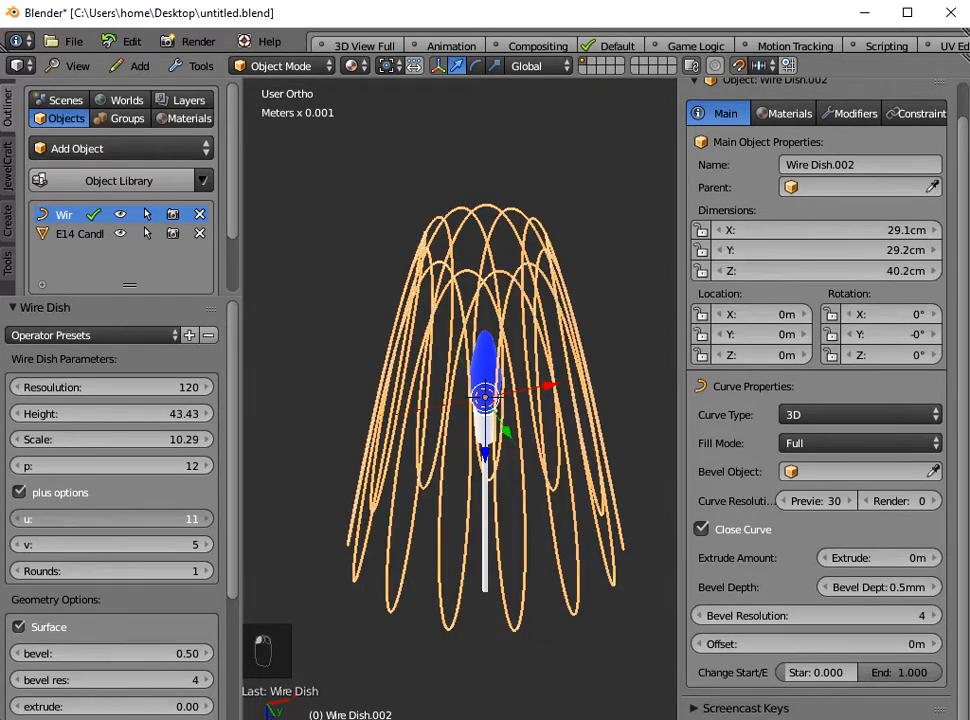
click(205, 518)
click(205, 518)
click(205, 518)
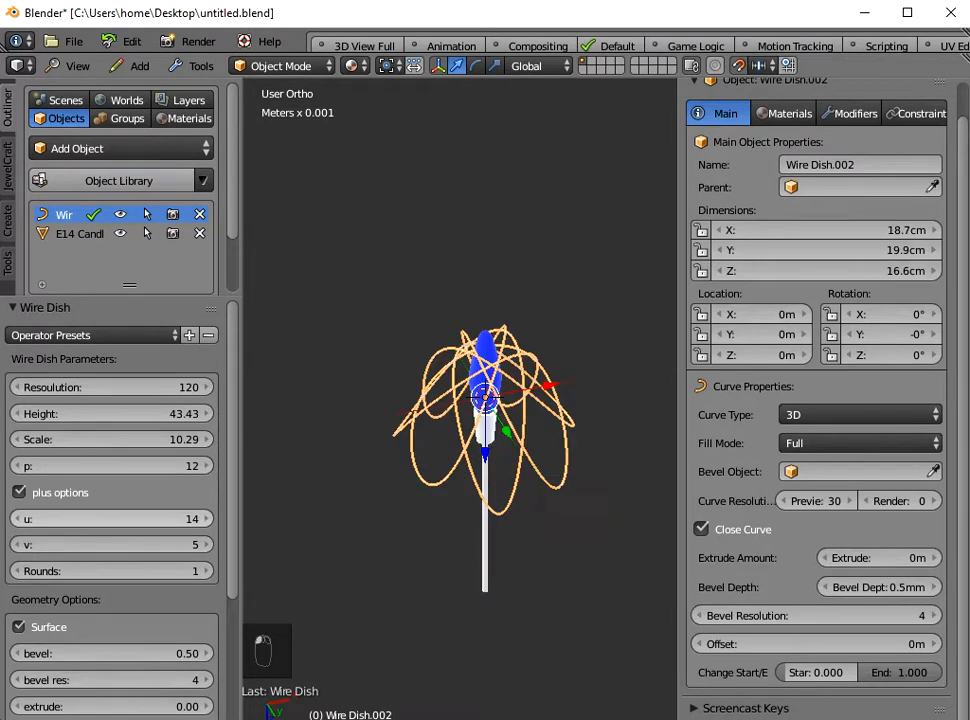
click(16, 518)
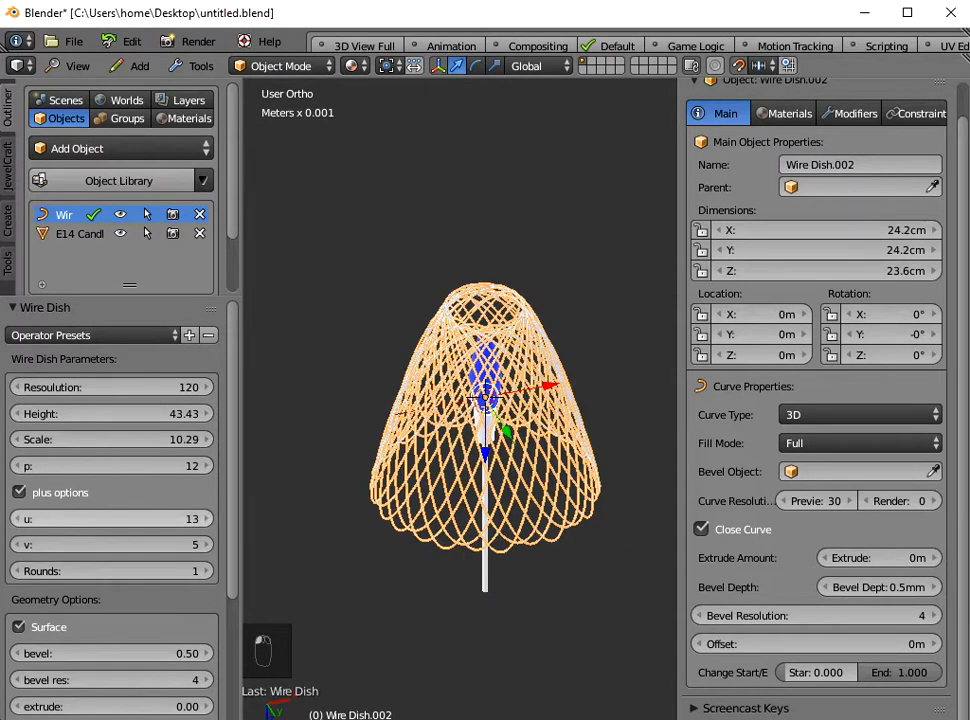
Try p values up to 19 on the Wire Dish and settle on 18.
middle_drag(560, 450, 540, 468)
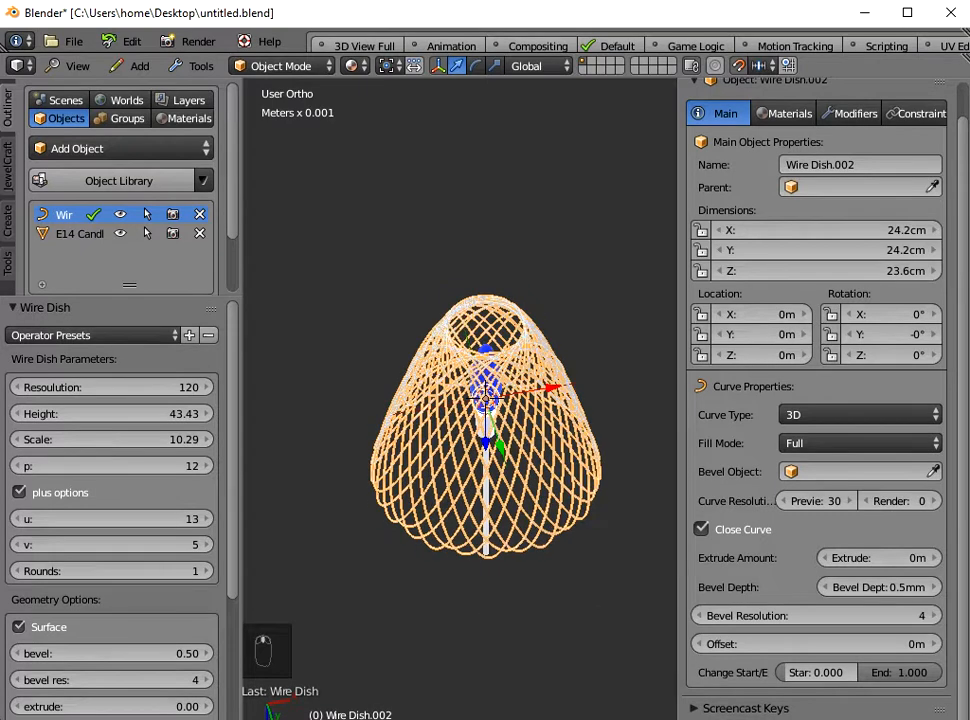
scroll(540, 468, up, 1)
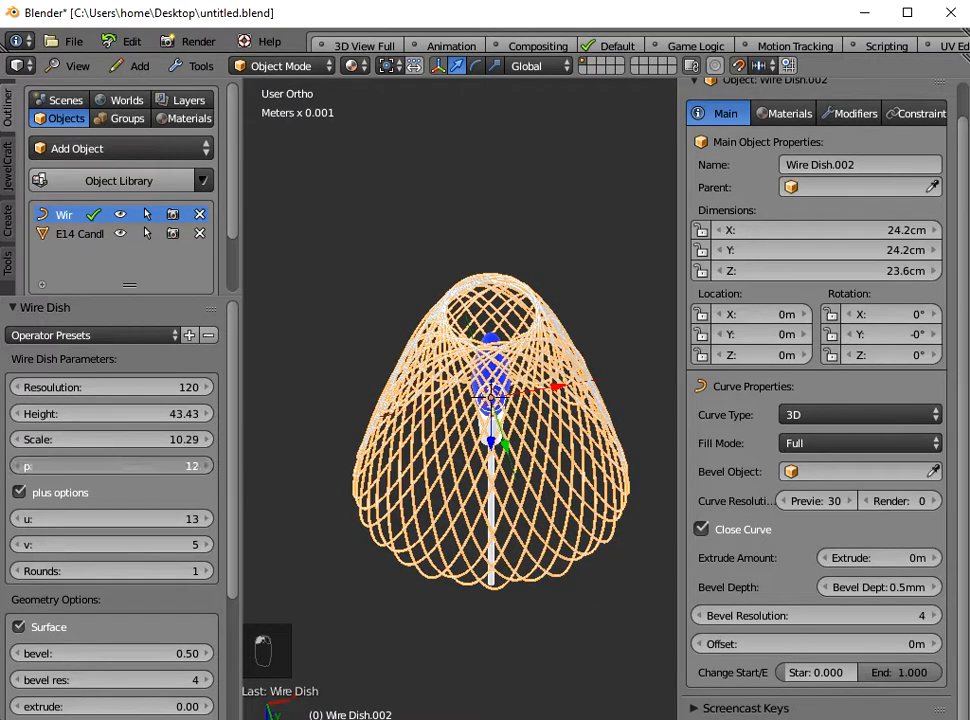
click(205, 466)
click(205, 466)
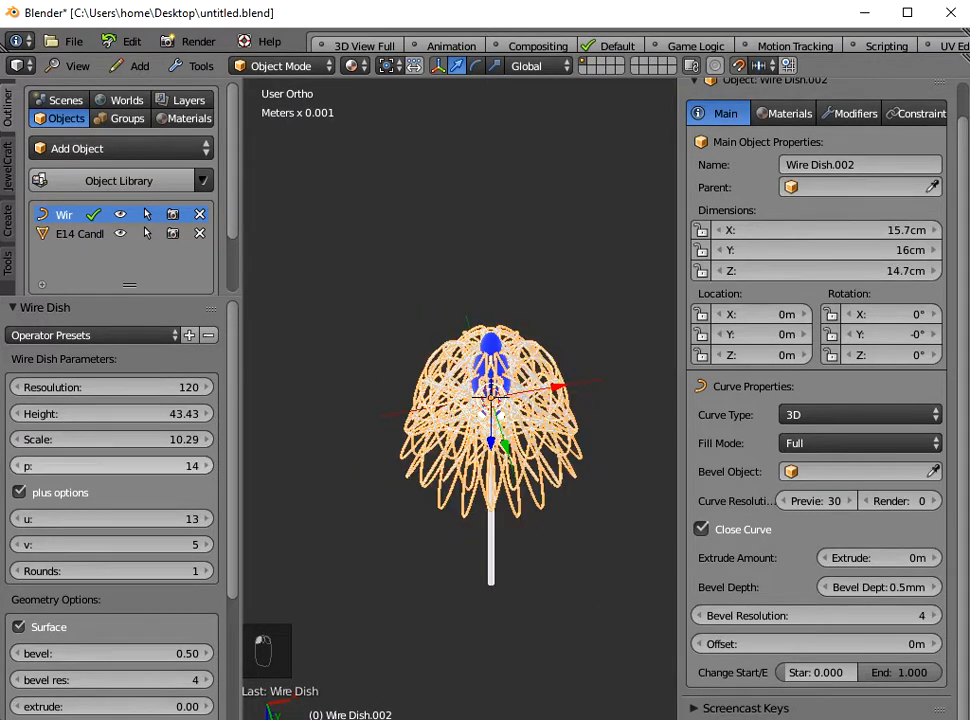
click(205, 466)
click(205, 466)
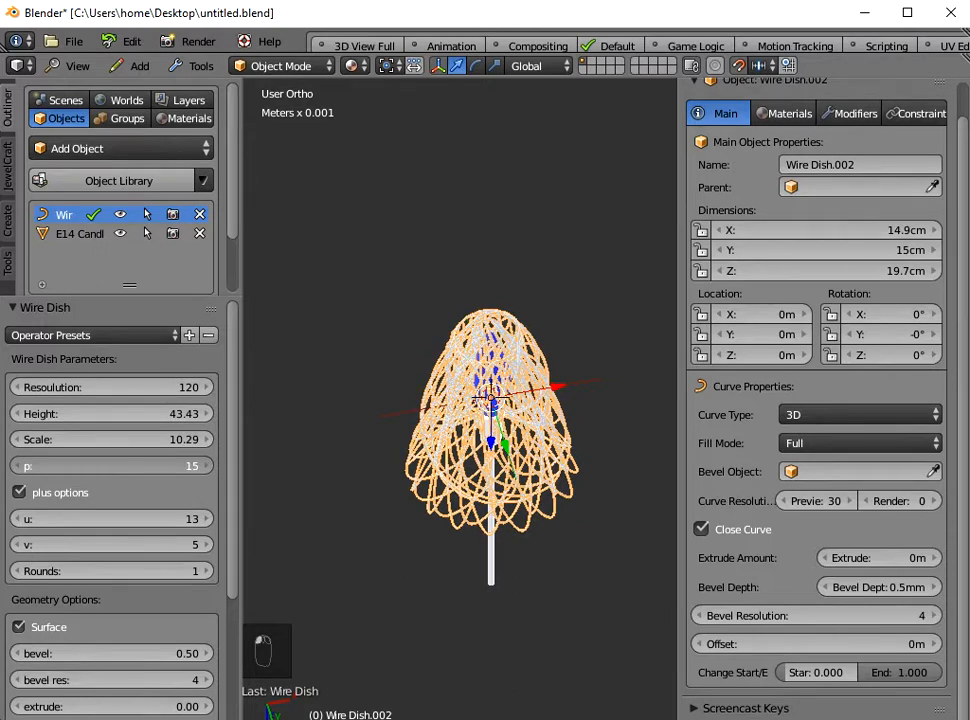
middle_drag(560, 450, 550, 350)
scroll(550, 490, up, 1)
click(205, 466)
click(205, 466)
click(205, 466)
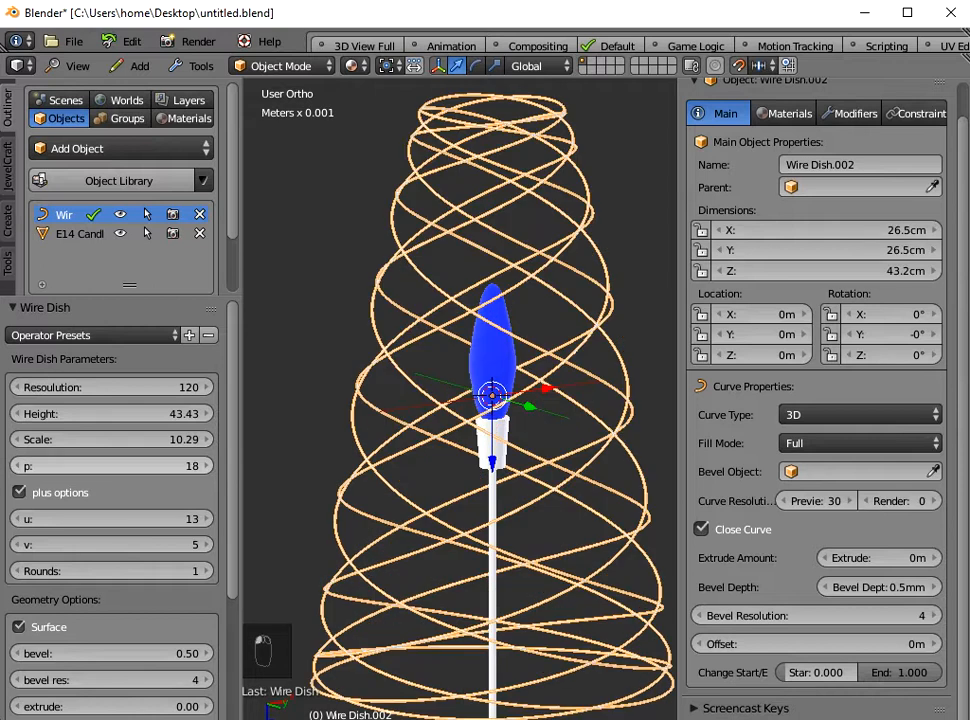
click(205, 466)
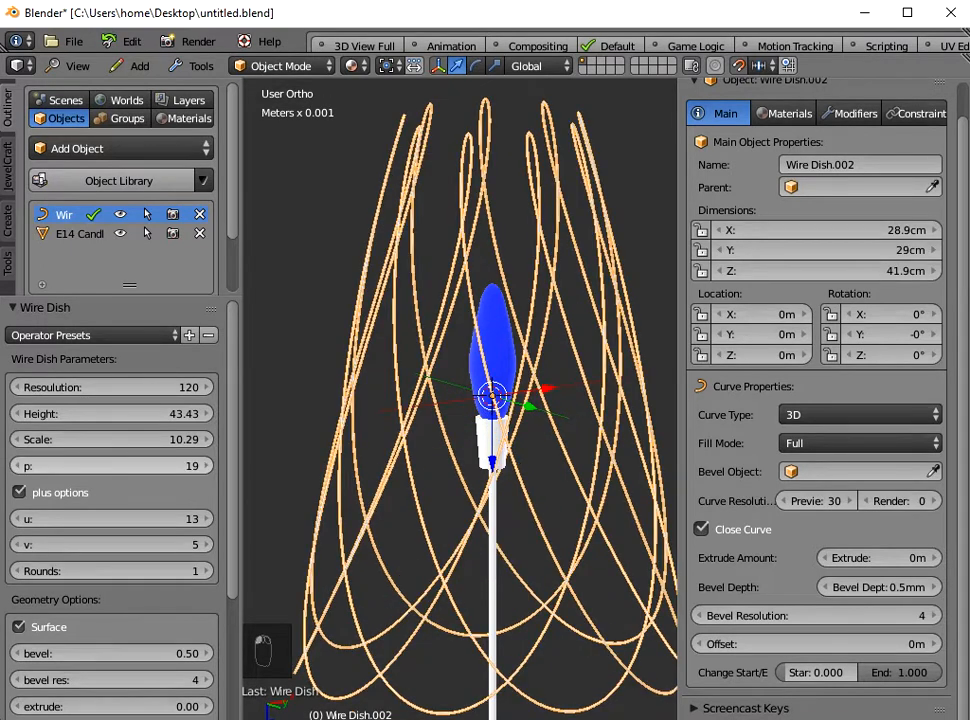
click(20, 466)
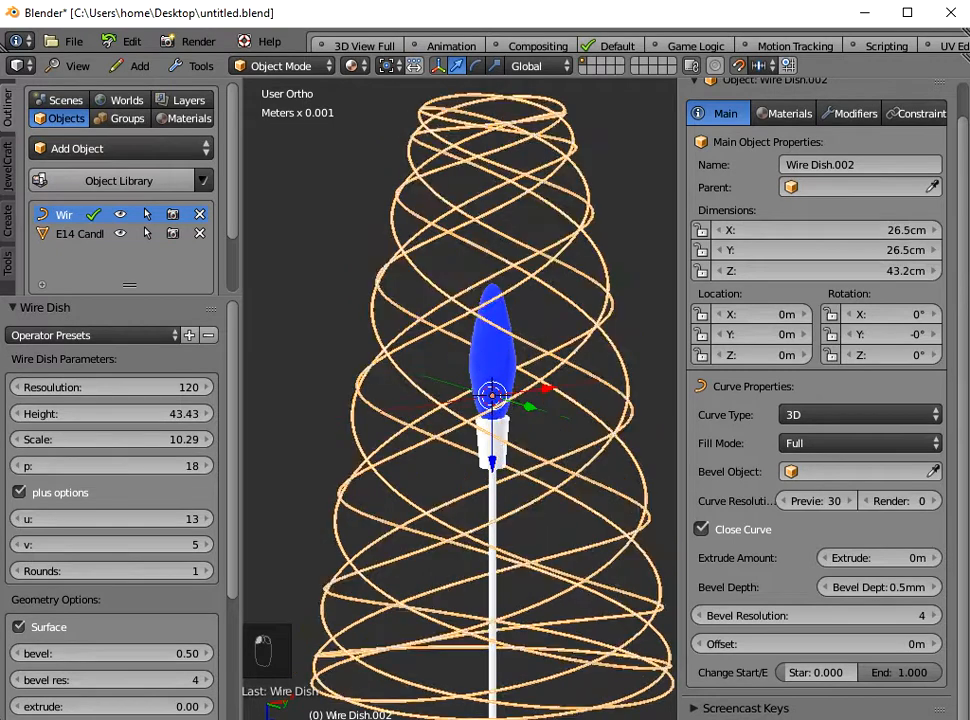
Lower the Wire Dish's v value to 3 to shorten the shade.
scroll(460, 400, down, 3)
middle_drag(460, 400, 460, 460)
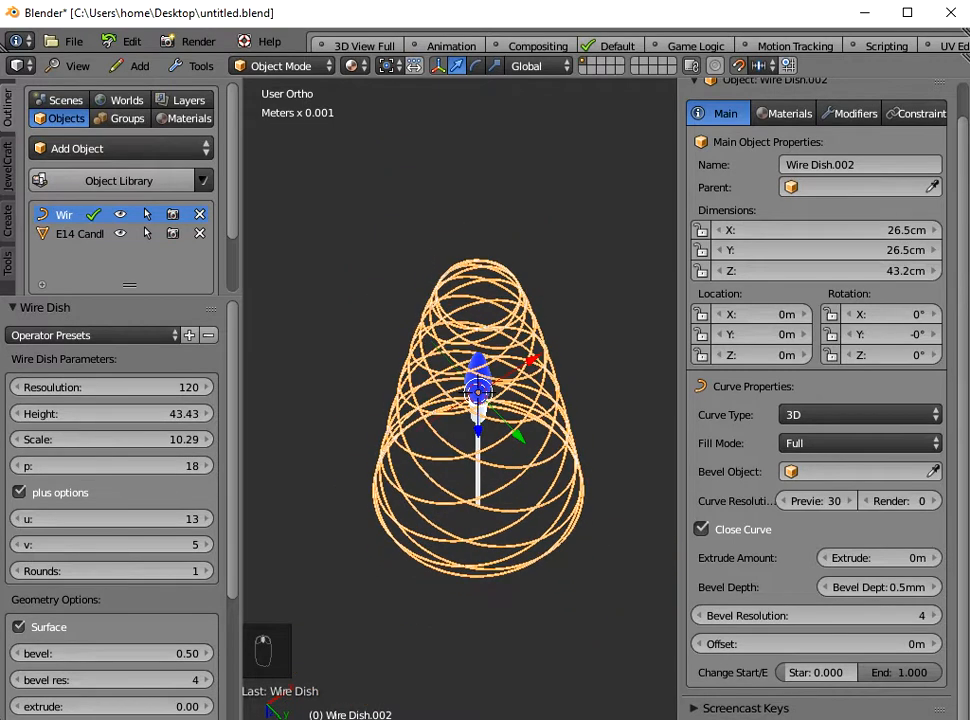
click(20, 545)
click(20, 545)
middle_drag(460, 460, 460, 352)
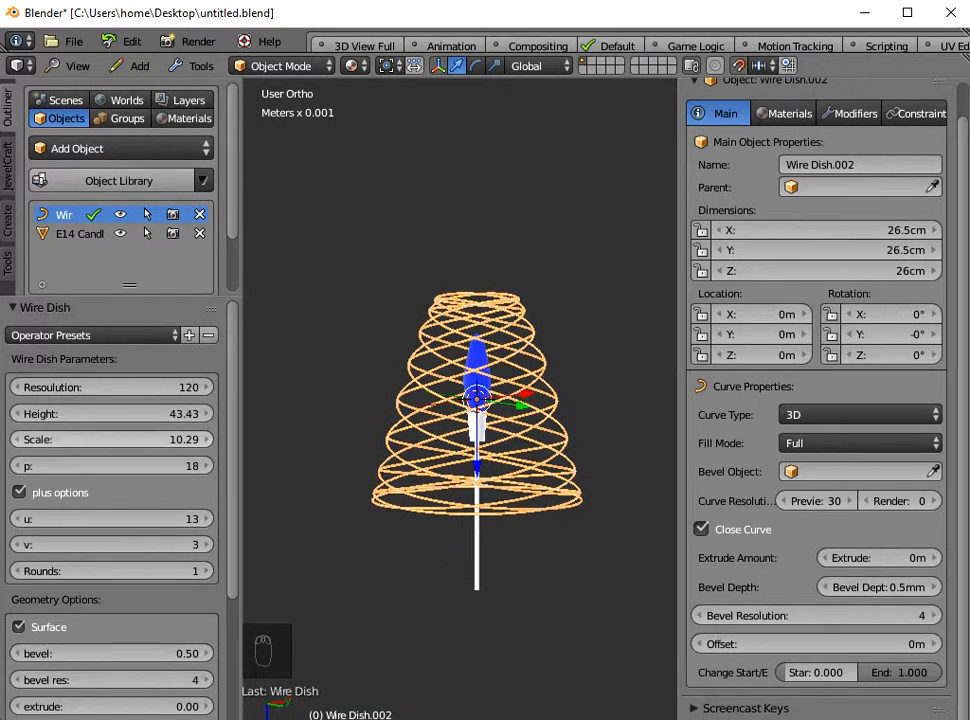
Adjust the Wire Dish's height to 43.88 and check the shade's shape around the bulb.
mouse_move(110, 413)
mouse_down()
mouse_move(53, 413)
mouse_move(116, 413)
mouse_up()
middle_drag(560, 420, 495, 480)
scroll(481, 420, up, 2)
mouse_move(481, 420)
middle_down()
mouse_move(478, 372)
mouse_move(479, 426)
middle_up()
scroll(479, 426, up, 1)
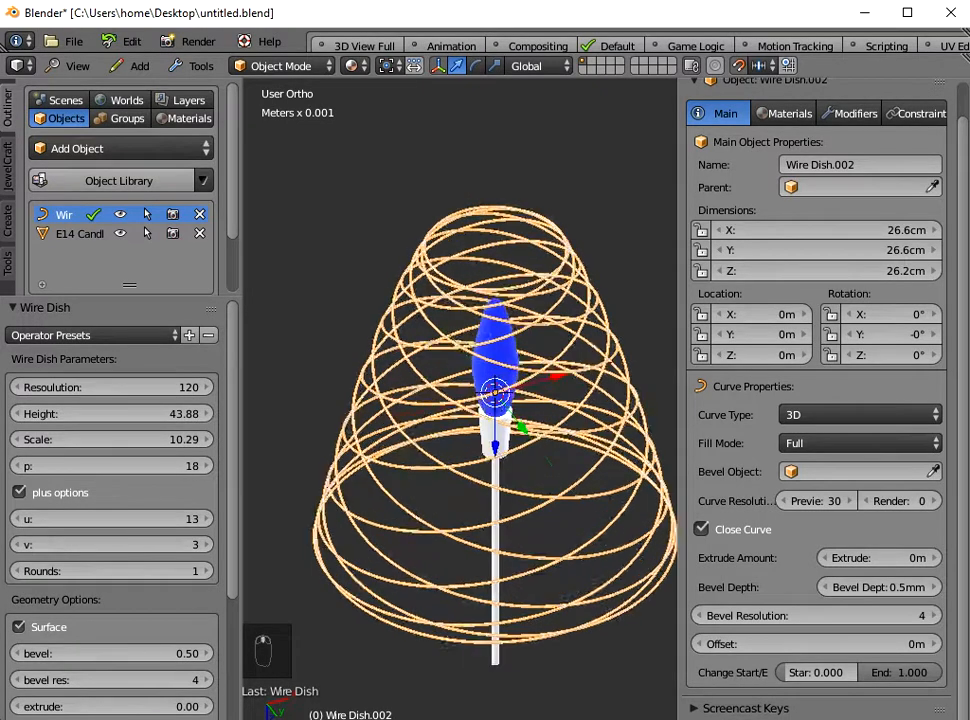
scroll(484, 420, down, 2)
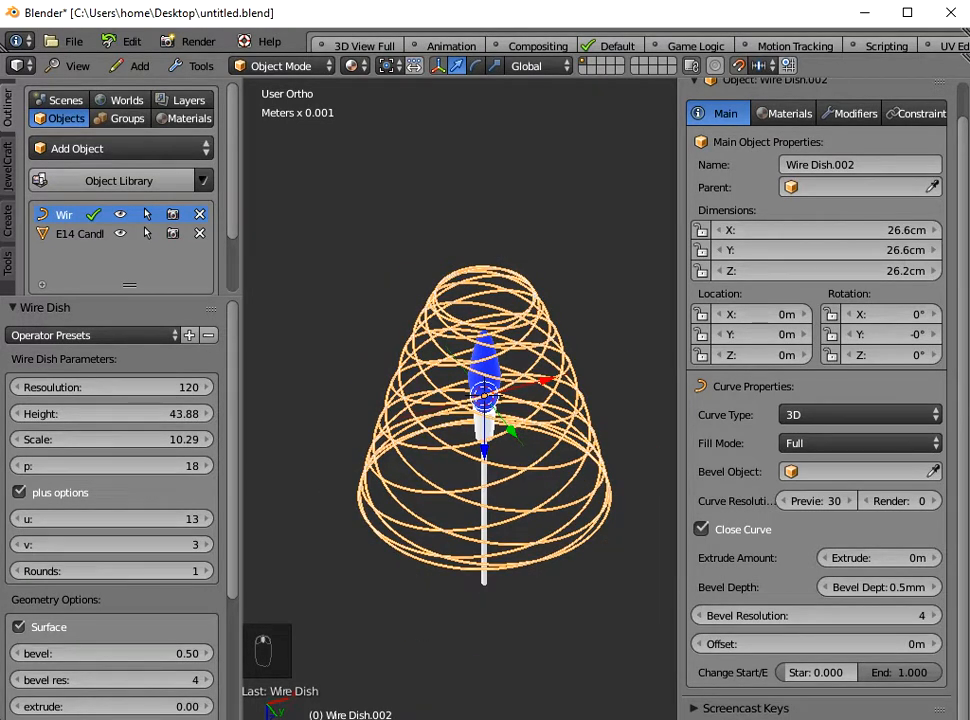
Set the Wire Dish's bevel to 0.00 in its geometry options, leaving a thin curve without thickness.
scroll(100, 590, down, 3)
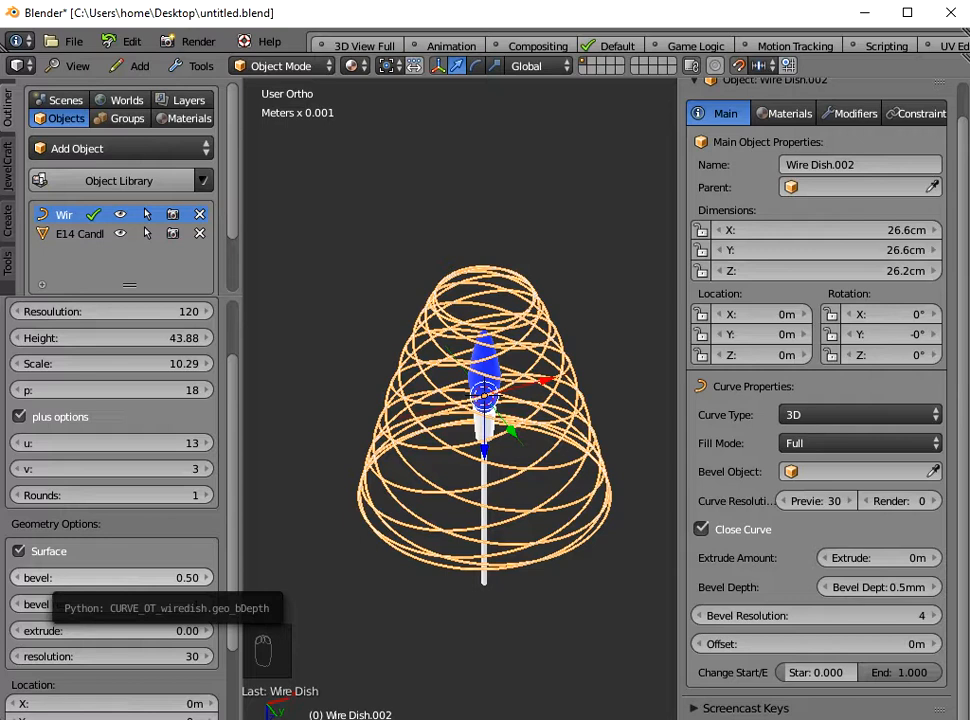
scroll(460, 400, up, 5)
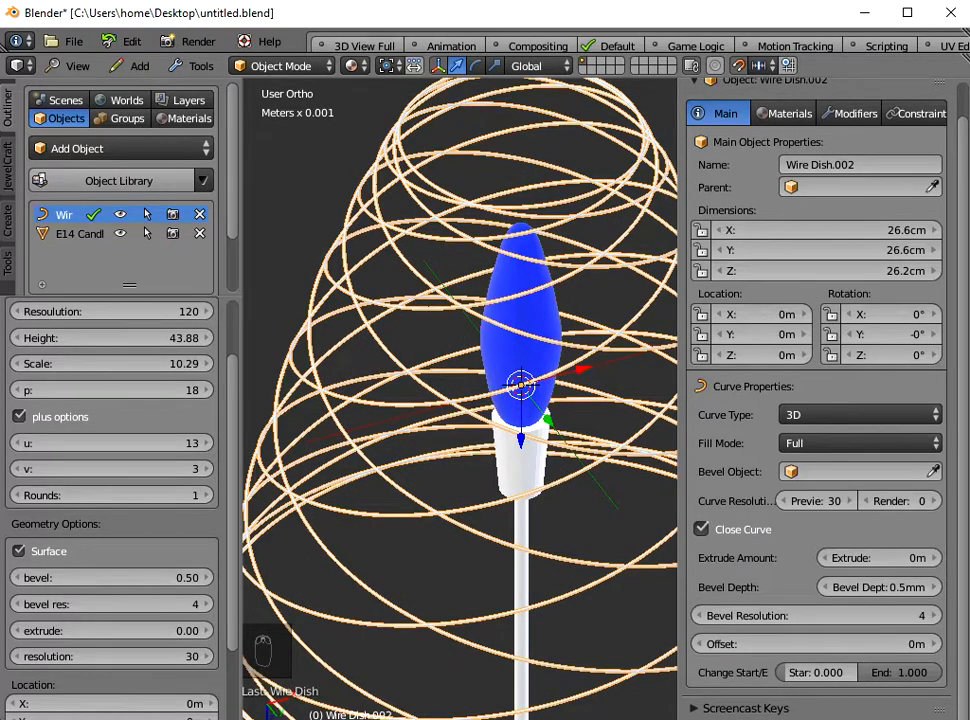
scroll(460, 400, down, 3)
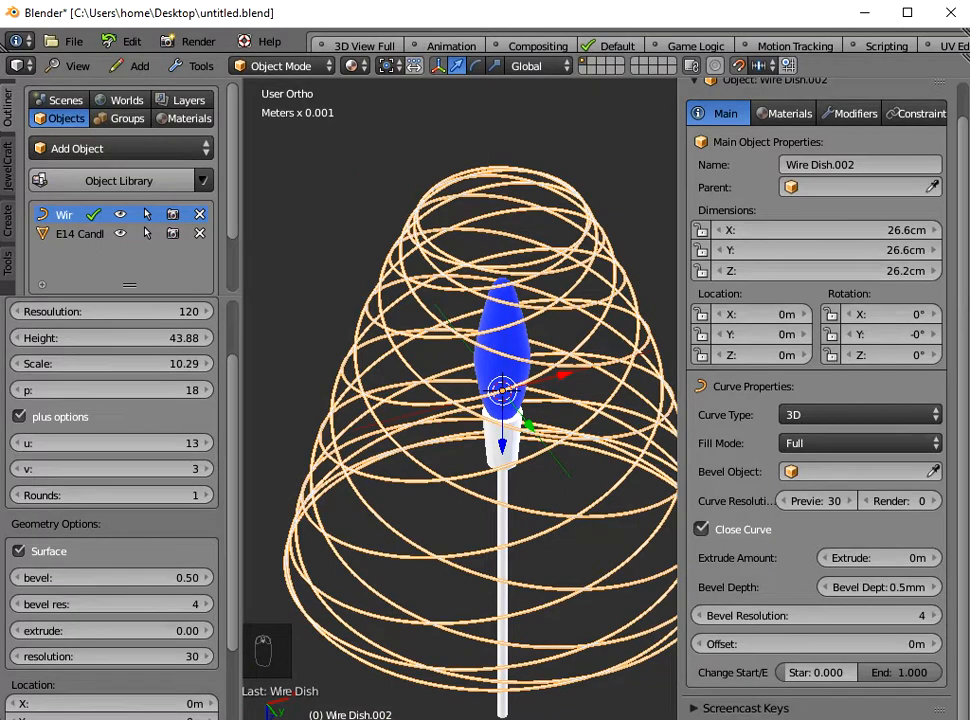
click(110, 577)
key(BackSpace)
key(Return)
middle_drag(460, 480, 440, 470)
scroll(460, 450, down, 2)
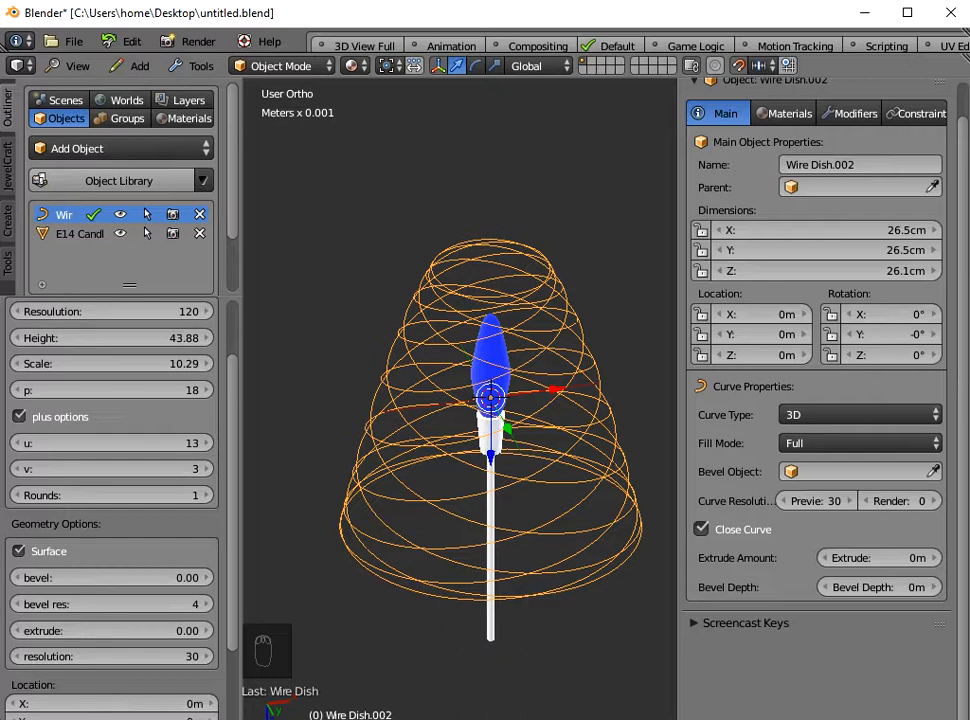
Add the X-Section Rectangular (Bevel Objects) template from the object library category 03D Templates - X-Sections (Bevel Objects).
click(119, 180)
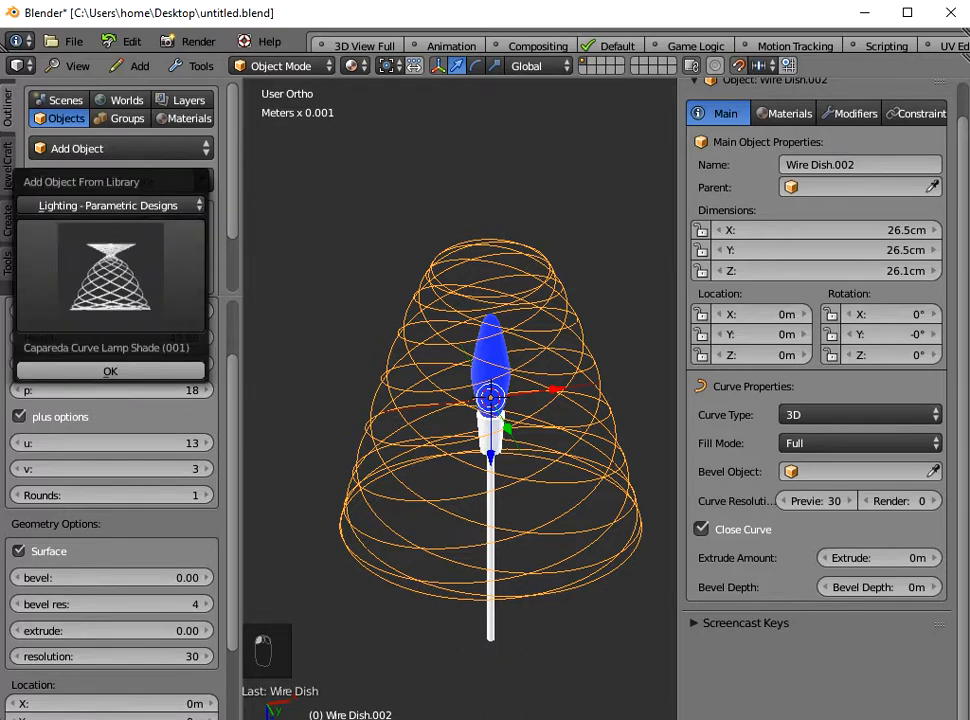
click(110, 205)
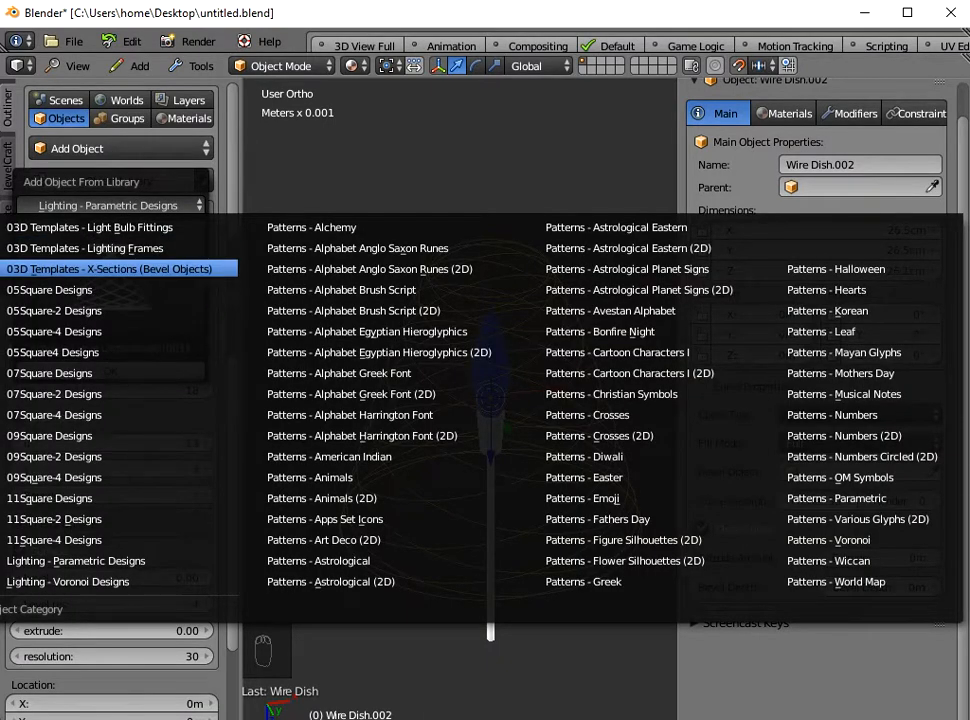
click(108, 269)
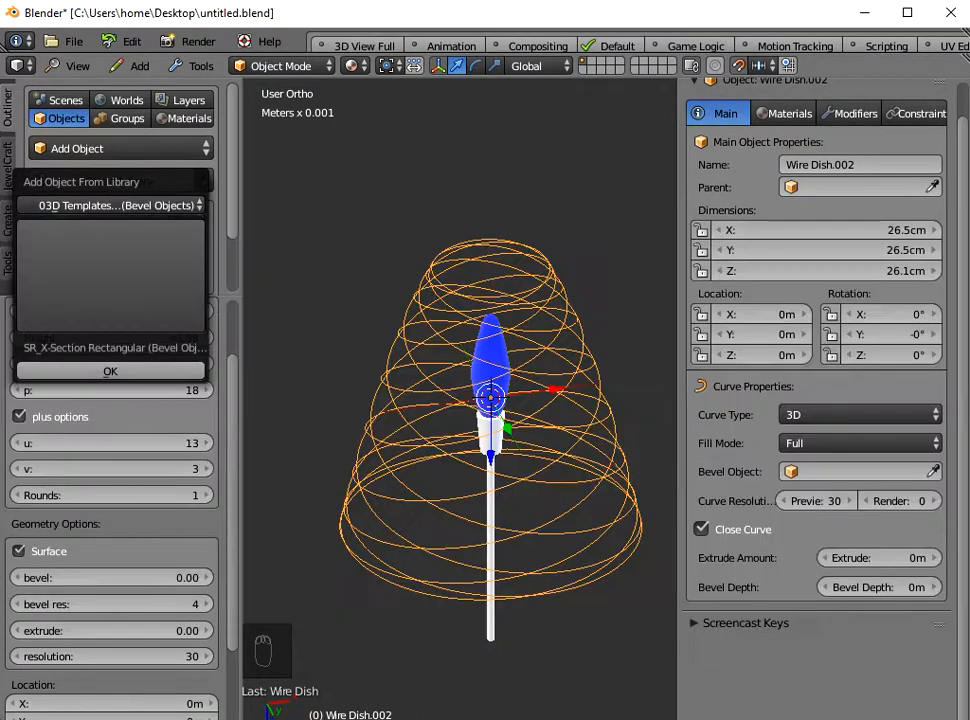
click(110, 275)
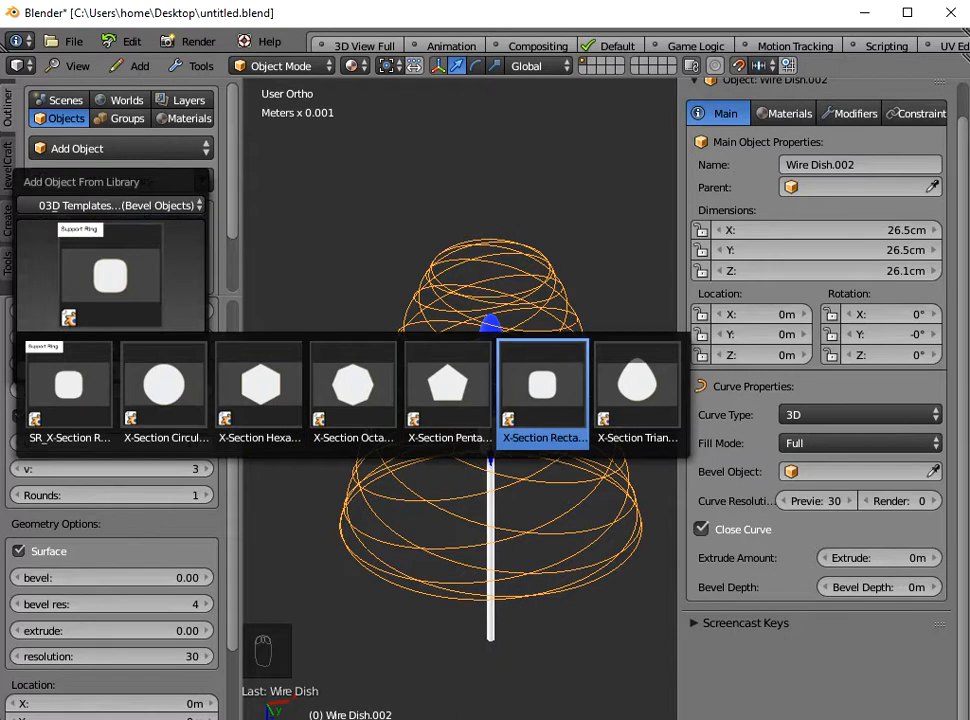
click(542, 395)
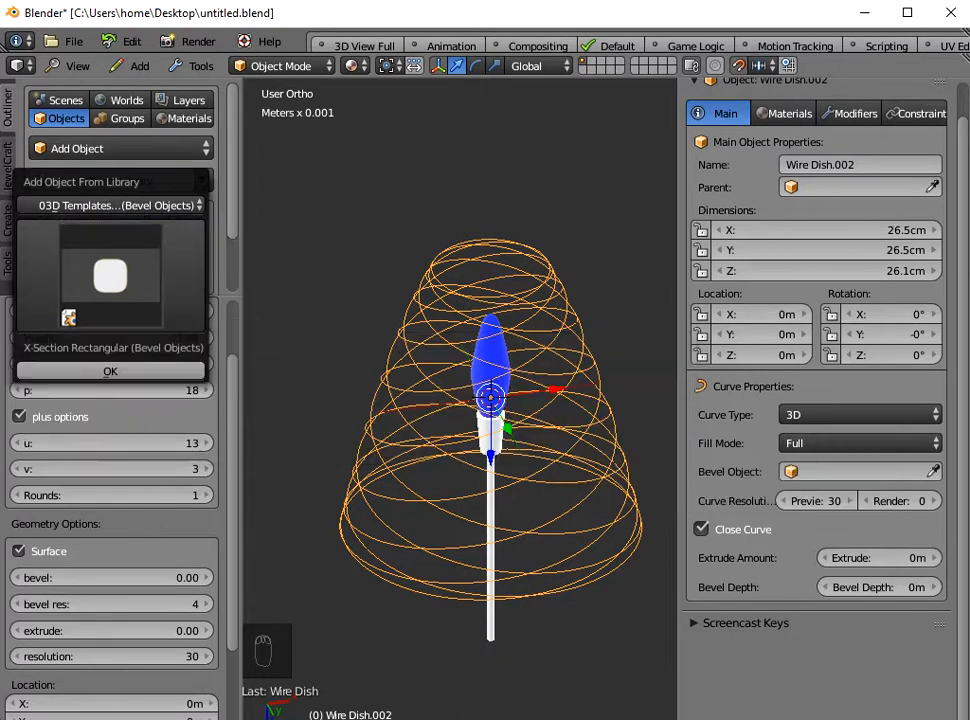
click(108, 370)
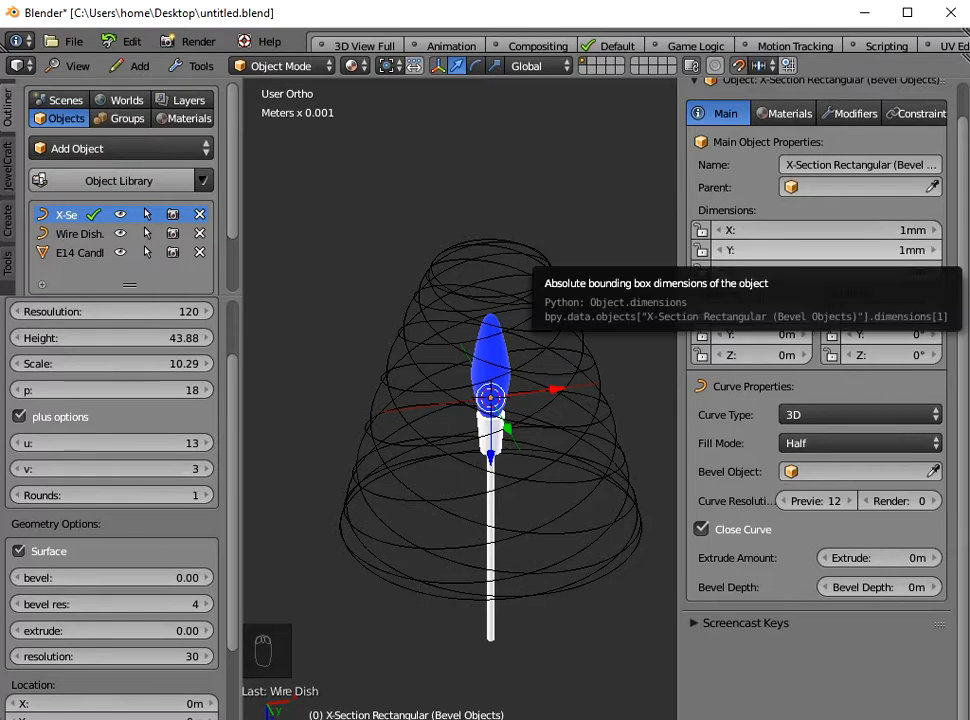
Set the rectangular cross-section's dimensions to 2 mm in X and 4 mm in Y and apply the scale.
click(829, 230)
text(2mm)
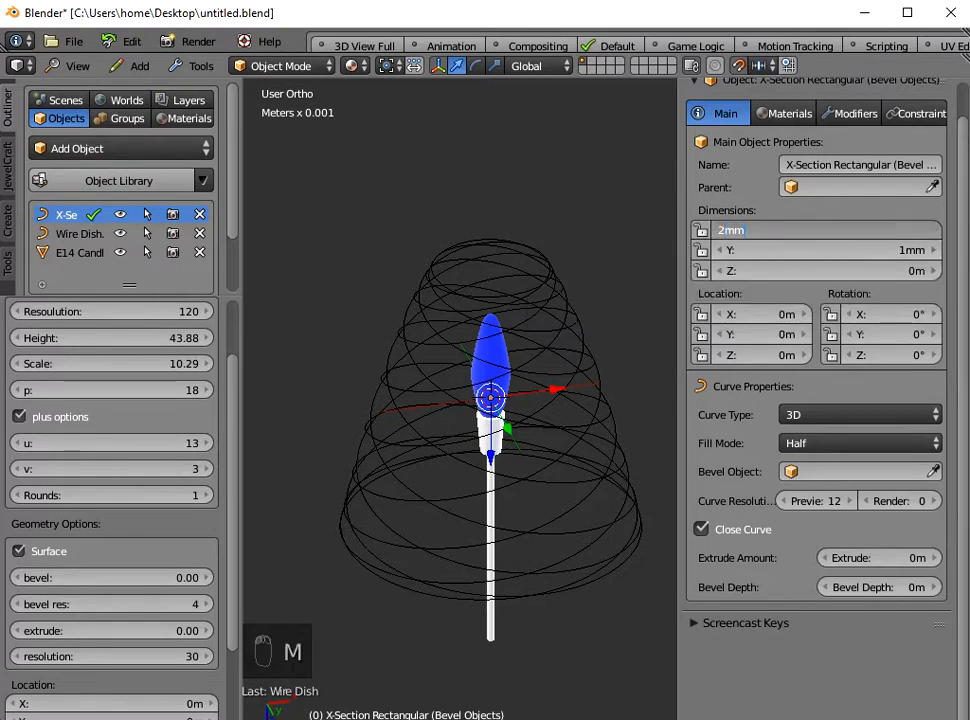
key(Return)
click(829, 250)
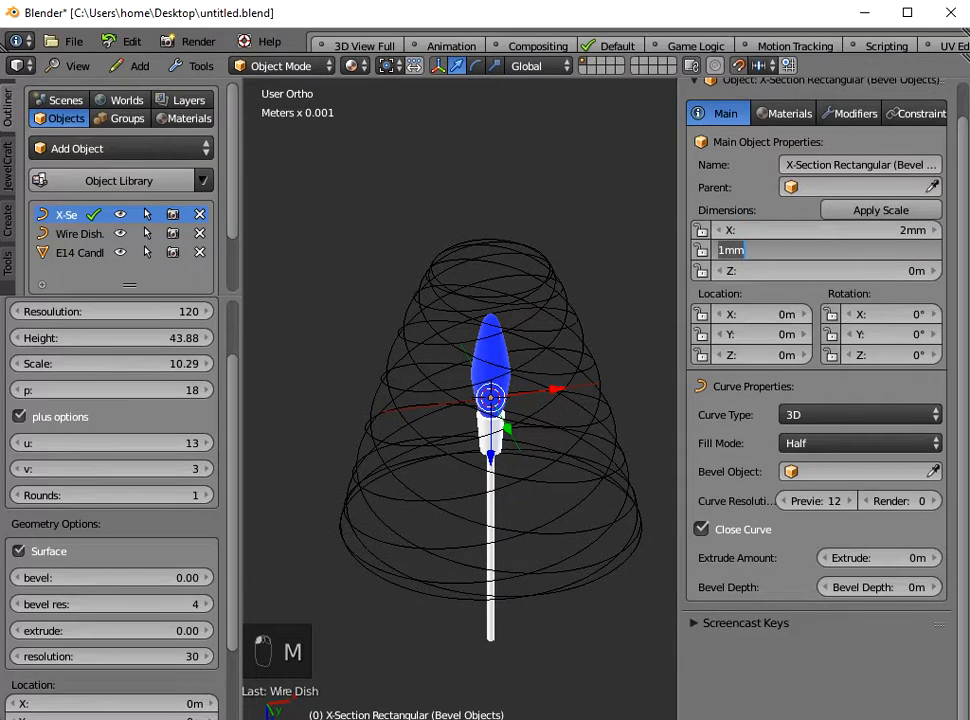
text(4mm)
key(Return)
click(880, 210)
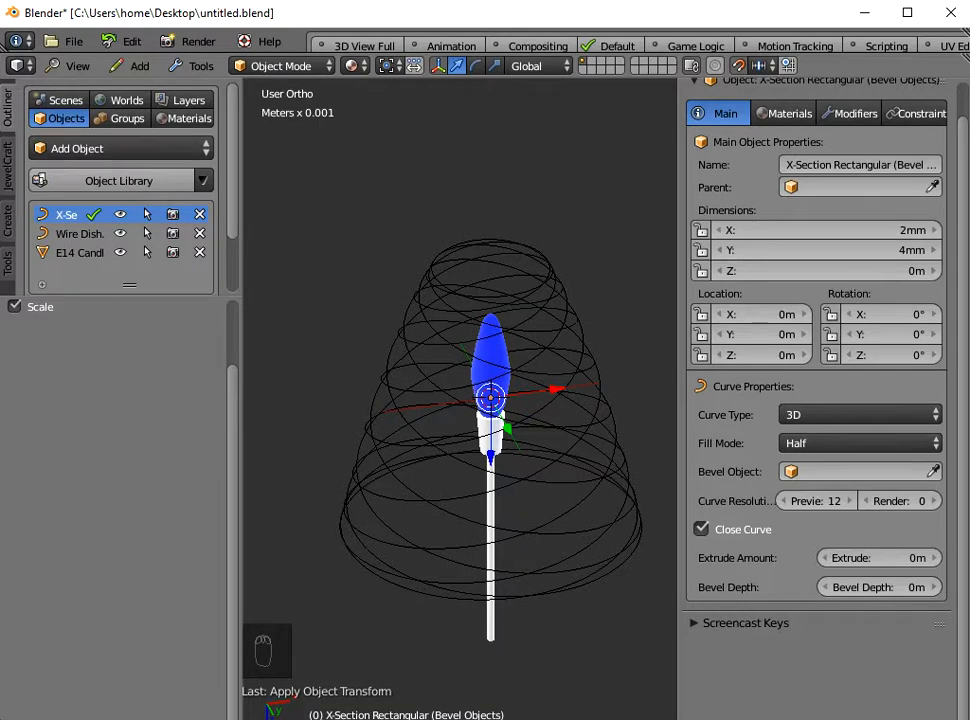
Assign the rectangular cross-section as the Wire Dish's bevel object and inspect the thickened wires around the bulb.
click(79, 233)
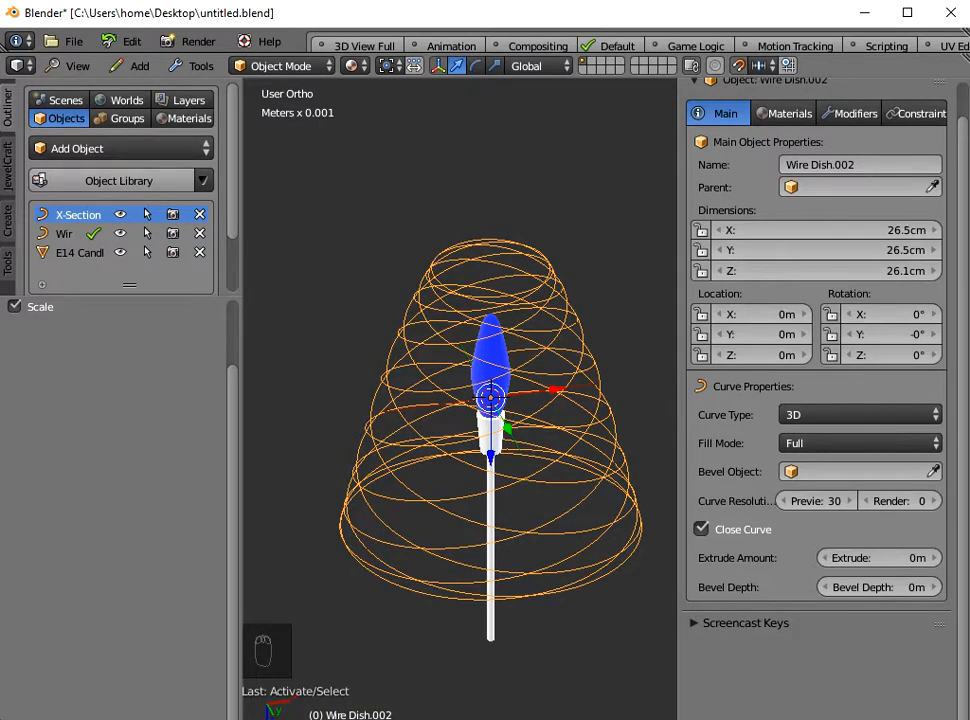
click(855, 471)
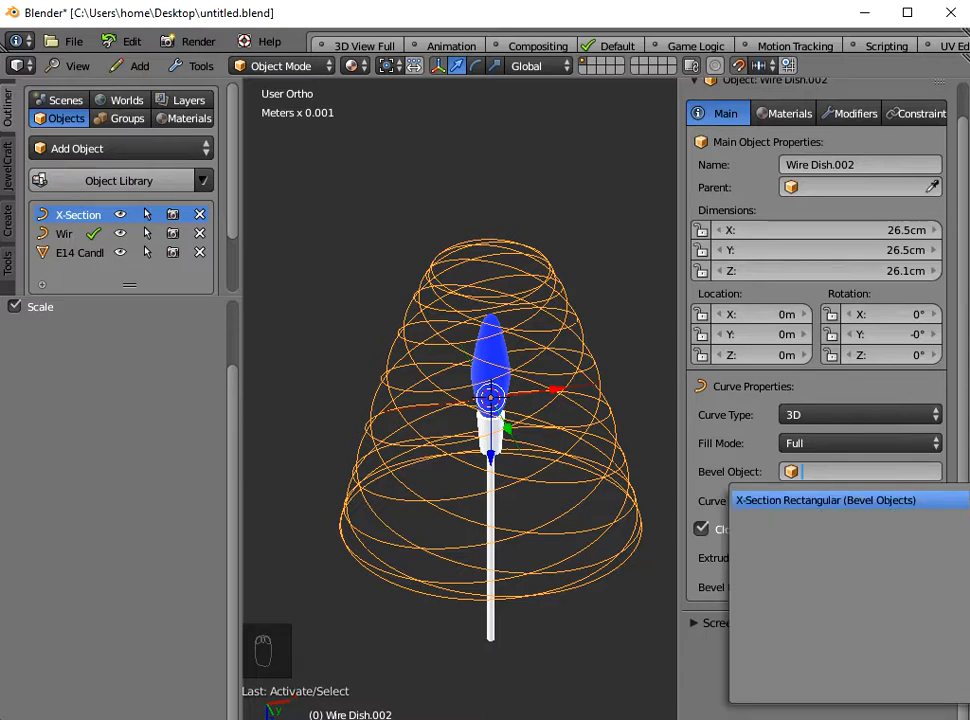
click(825, 500)
scroll(460, 400, up, 5)
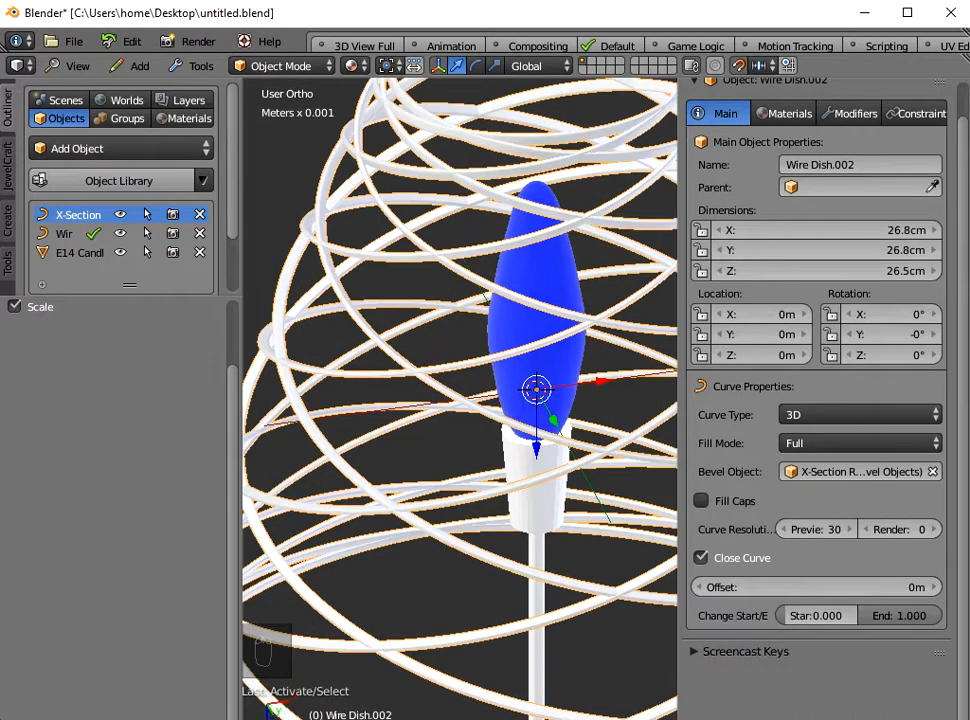
scroll(460, 400, down, 3)
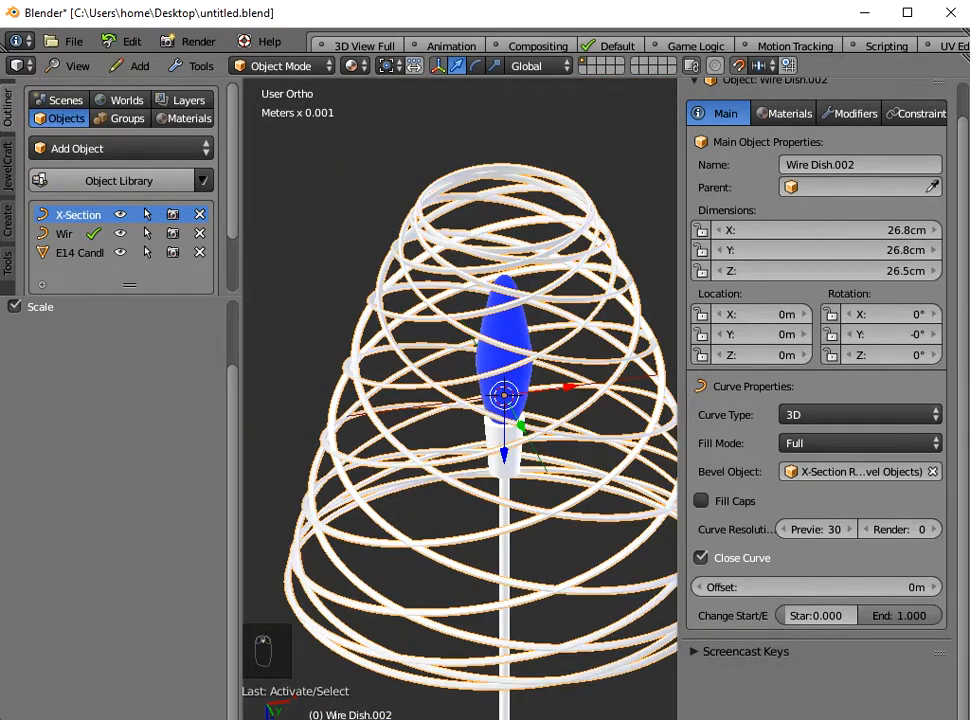
mouse_move(460, 400)
middle_down()
mouse_move(456, 367)
mouse_move(452, 400)
middle_up()
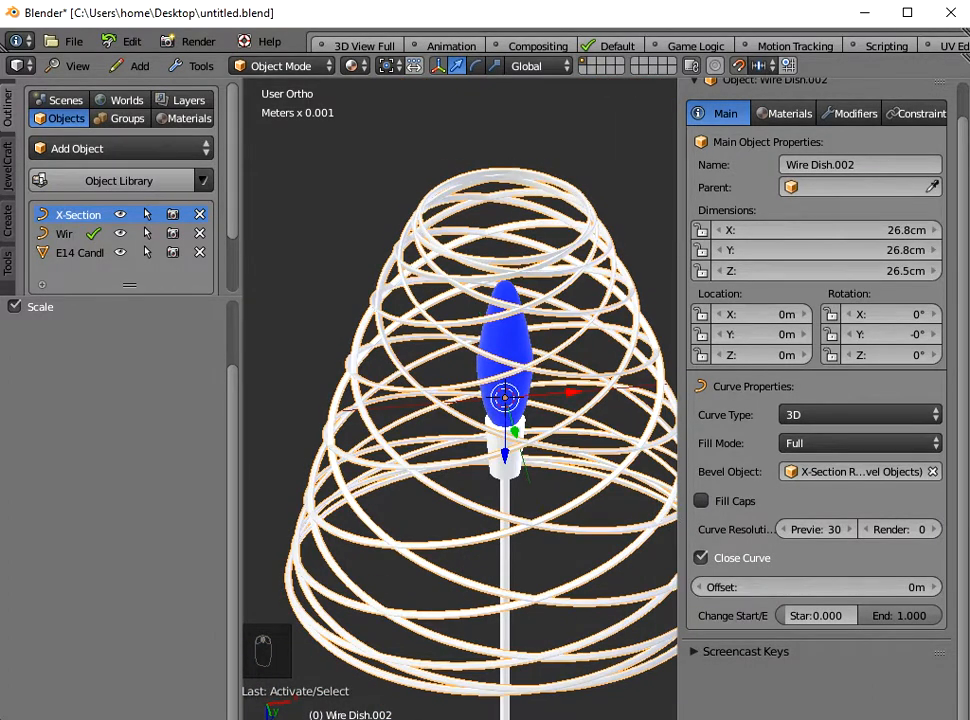
Resize the rectangular cross-section to 8 mm in Y and 3 mm in X and apply the scale.
click(78, 214)
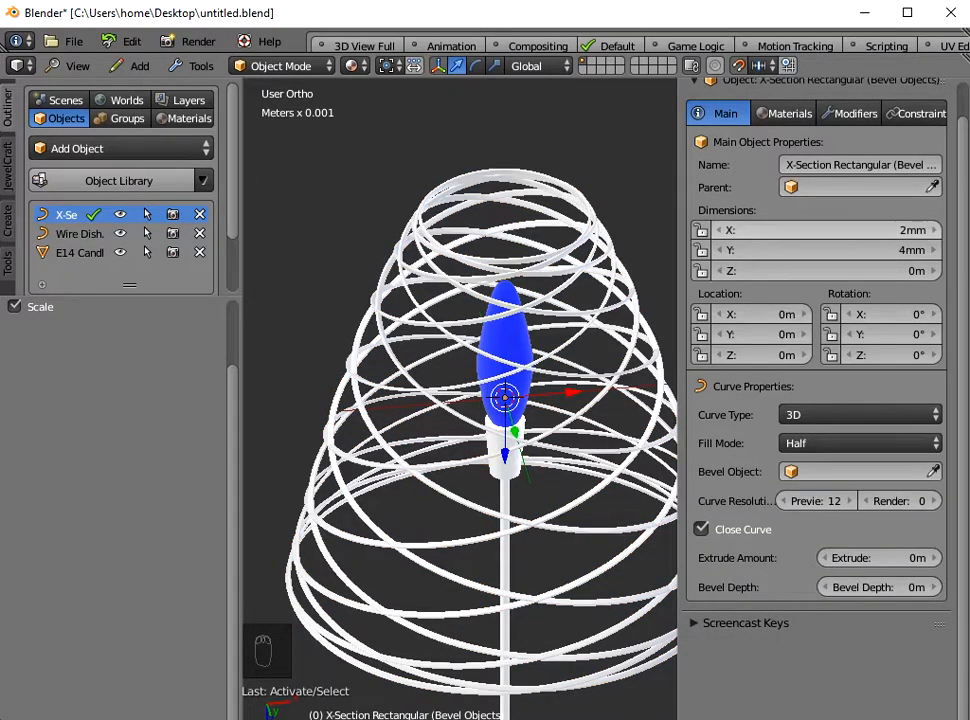
click(829, 250)
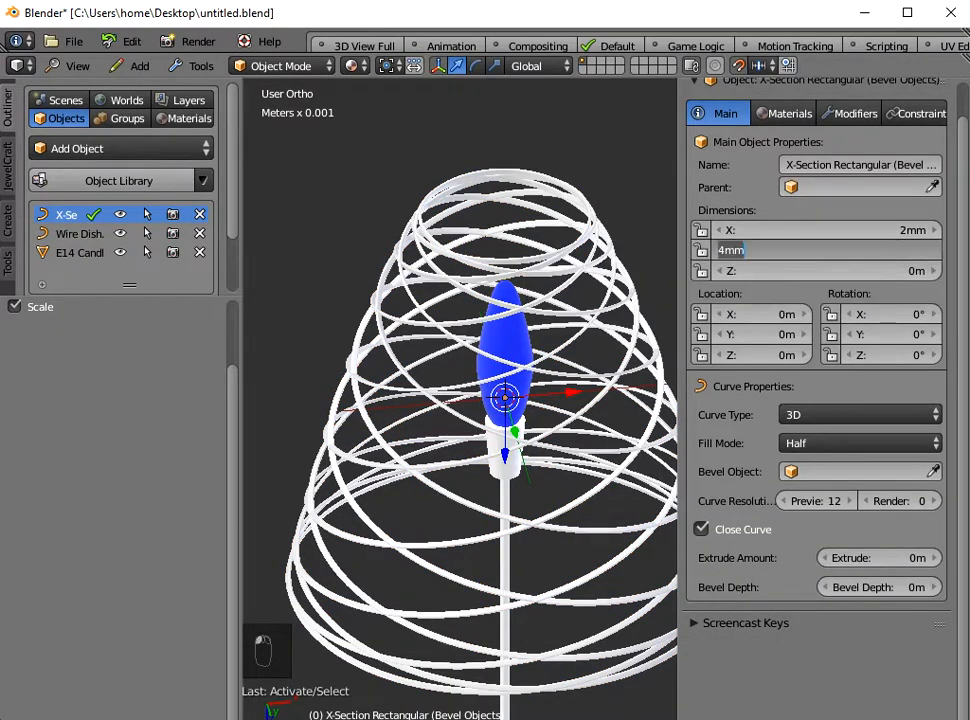
text(8mm)
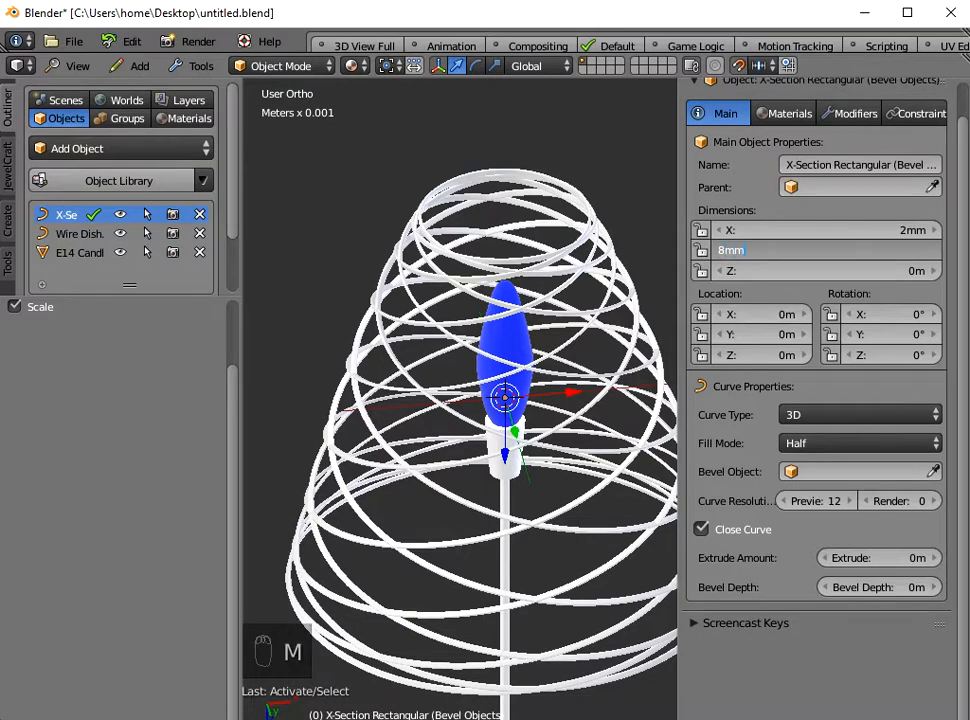
key(Return)
click(829, 230)
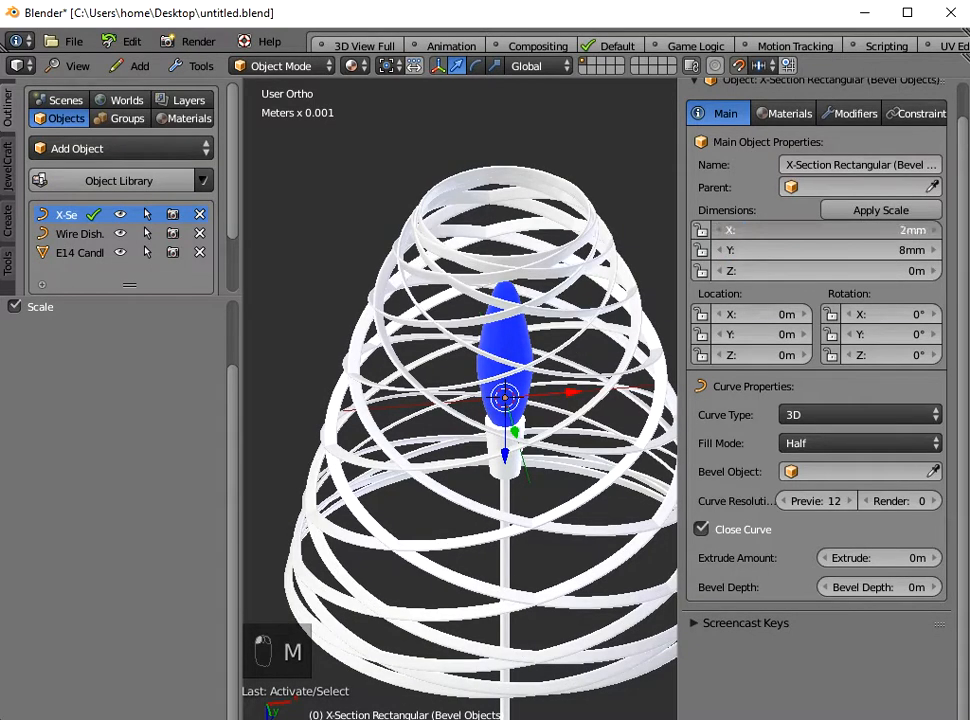
text(3mm)
key(Return)
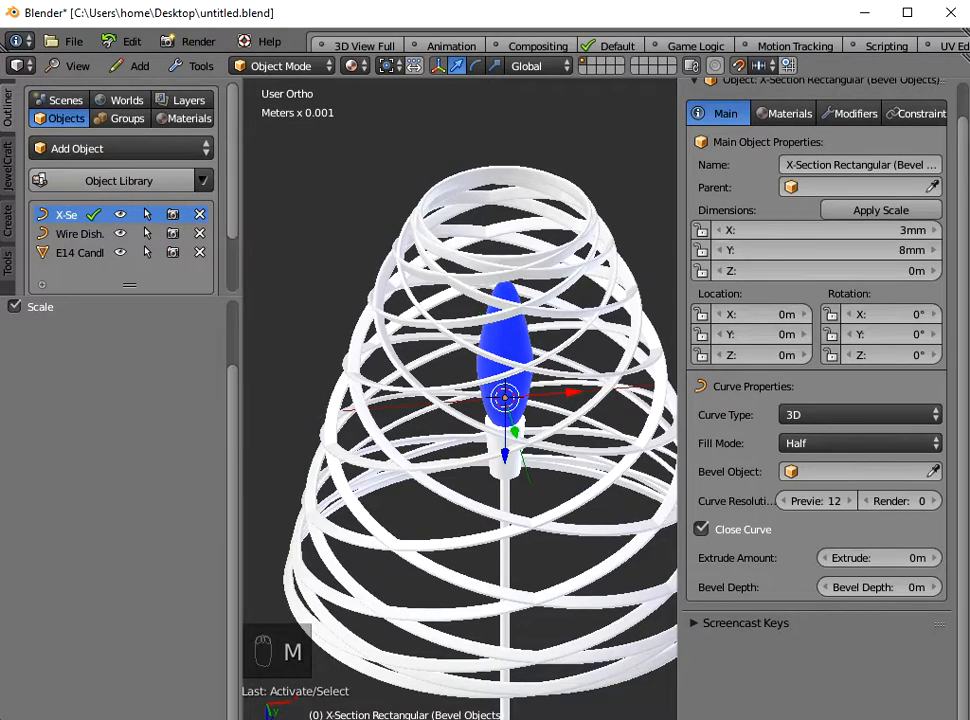
click(879, 210)
Examine the shade from the side and switch the viewport to the front view.
middle_drag(549, 360, 577, 292)
scroll(590, 385, down, 2)
click(77, 66)
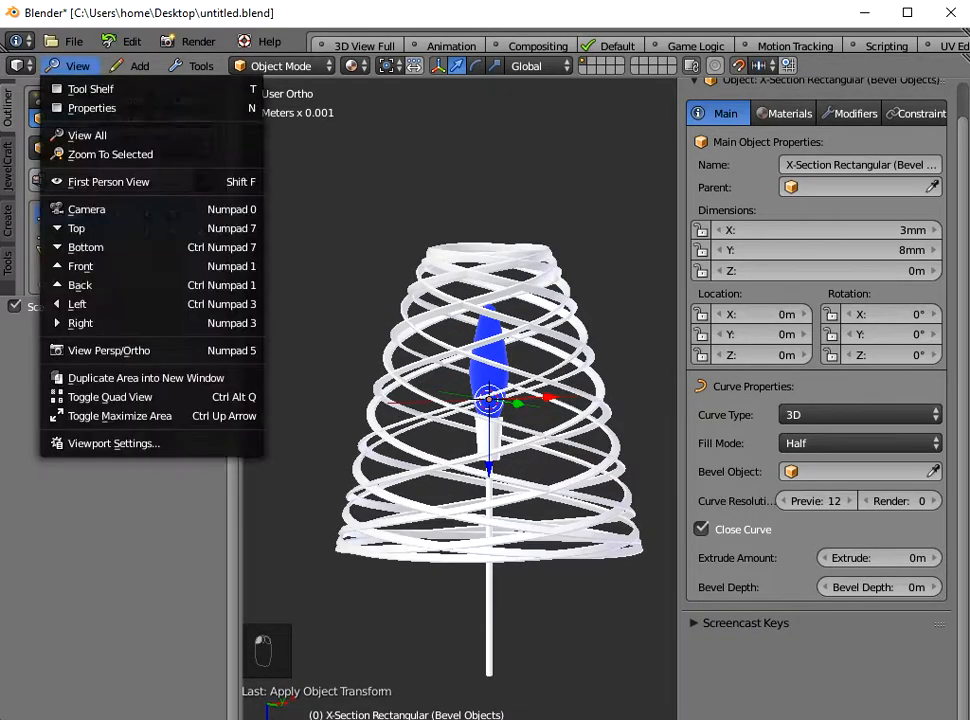
click(130, 264)
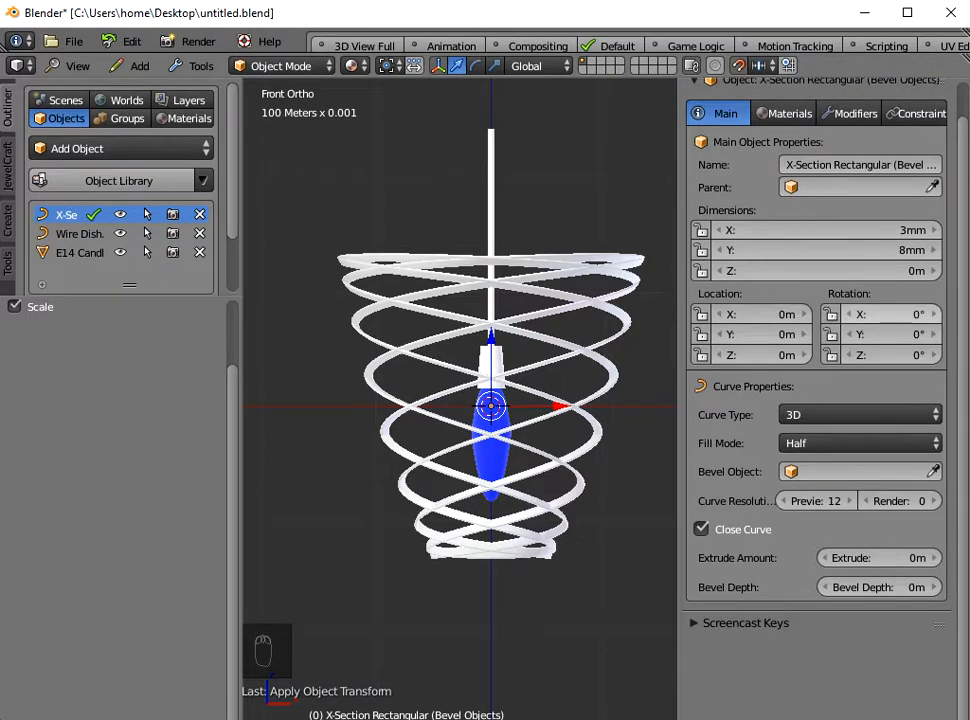
Try rotating the rectangular cross-section 180° about the X axis.
text(18)
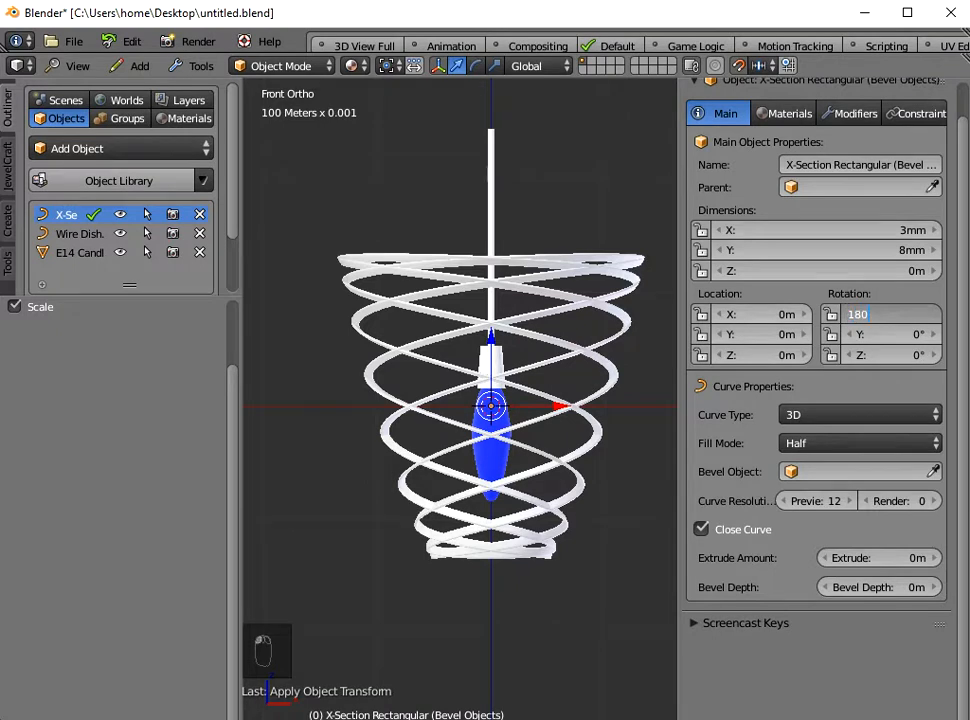
key(Return)
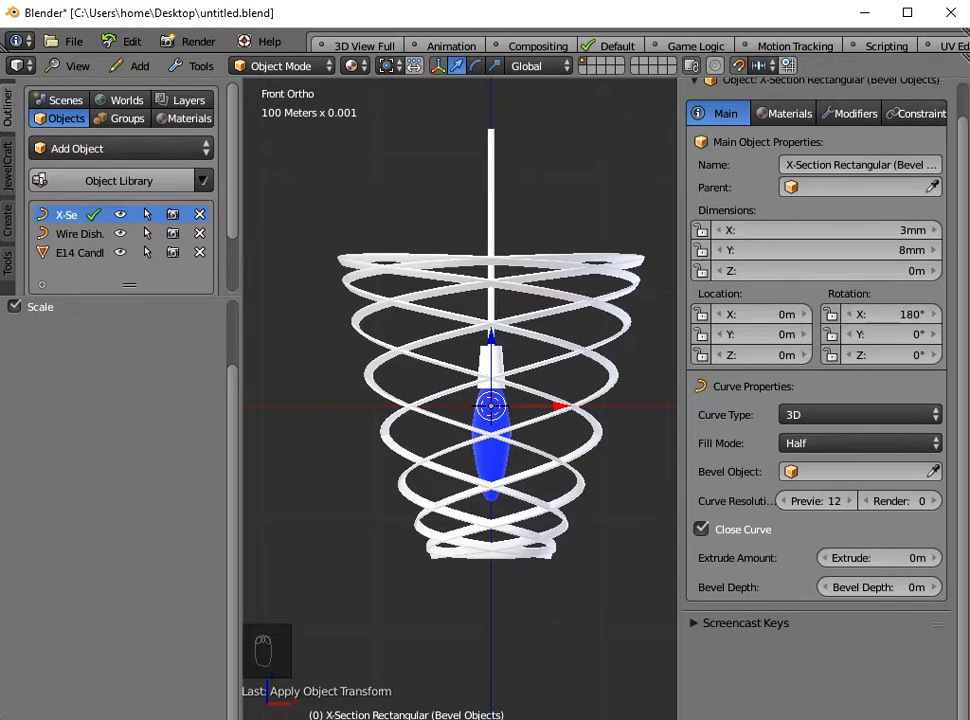
click(558, 405)
click(878, 314)
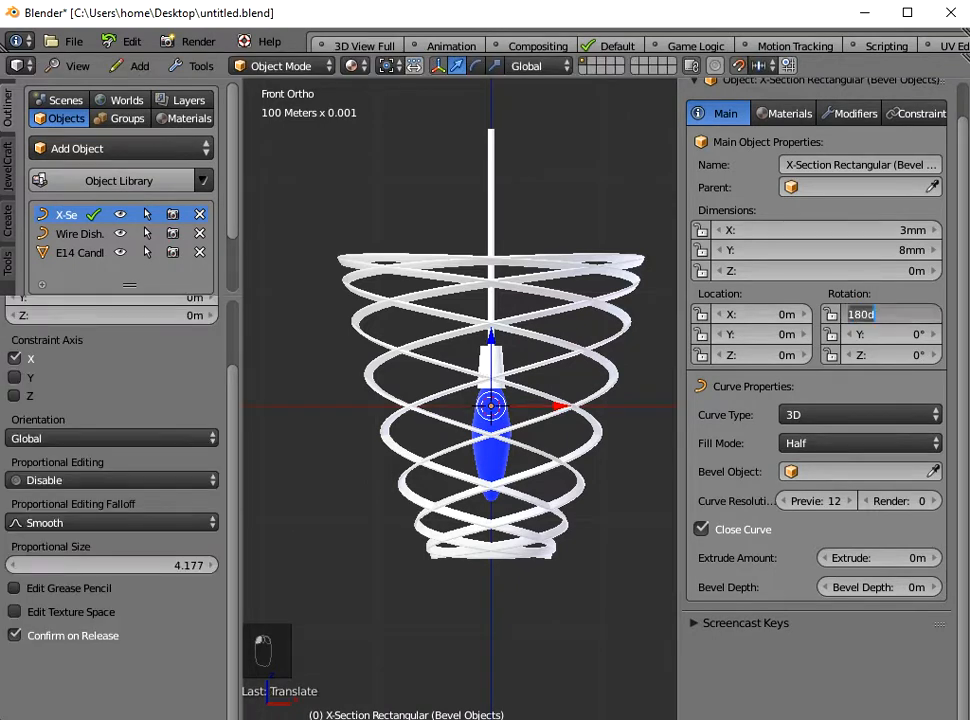
text(1)
key(Return)
Flip the Wire Dish shade upright by setting its X rotation to 180°.
right_click(600, 432)
click(880, 314)
text(180)
key(Return)
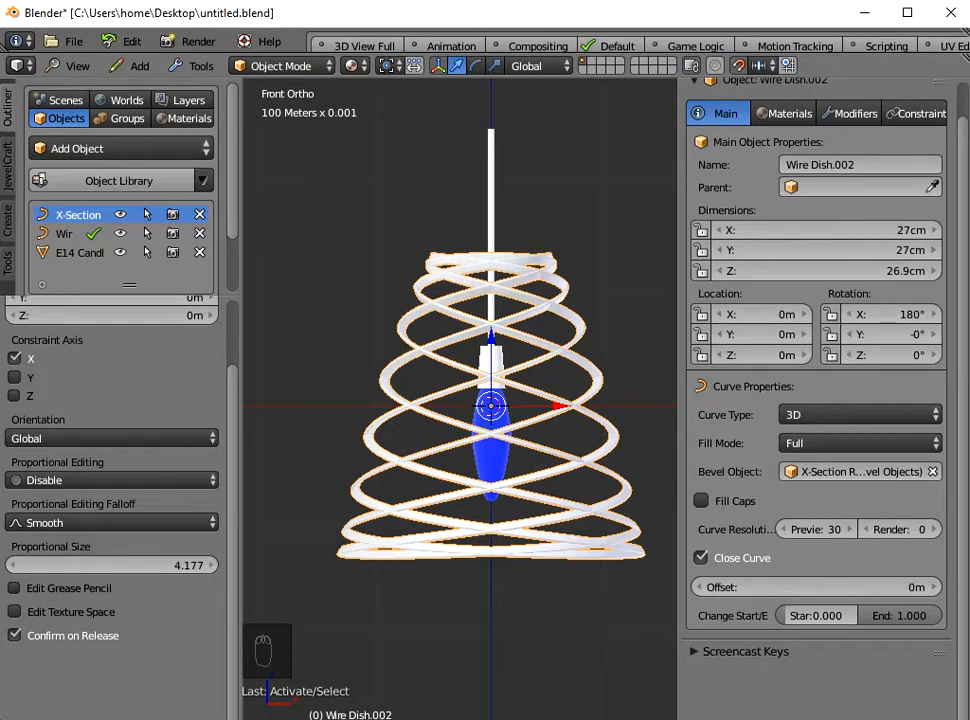
Raise the candle bulb with its cable about 5 cm along the Z axis inside the shade.
key(g)
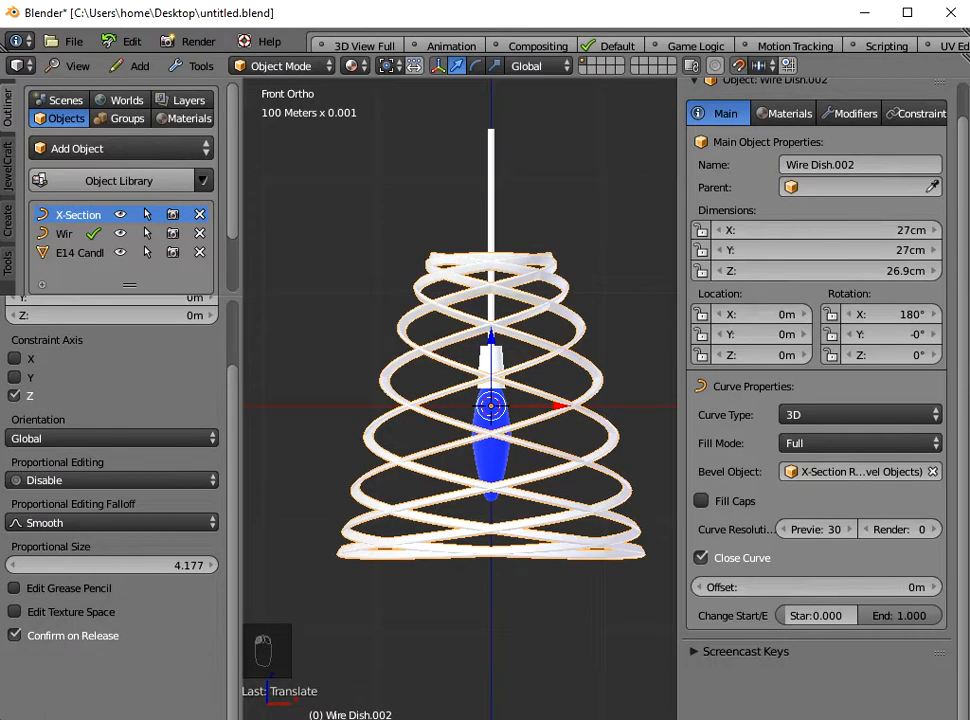
right_click(491, 340)
drag(491, 247, 491, 188)
Select all control points of the Wire Dish in Edit Mode and scale them along Z to about 0.794.
right_click(548, 262)
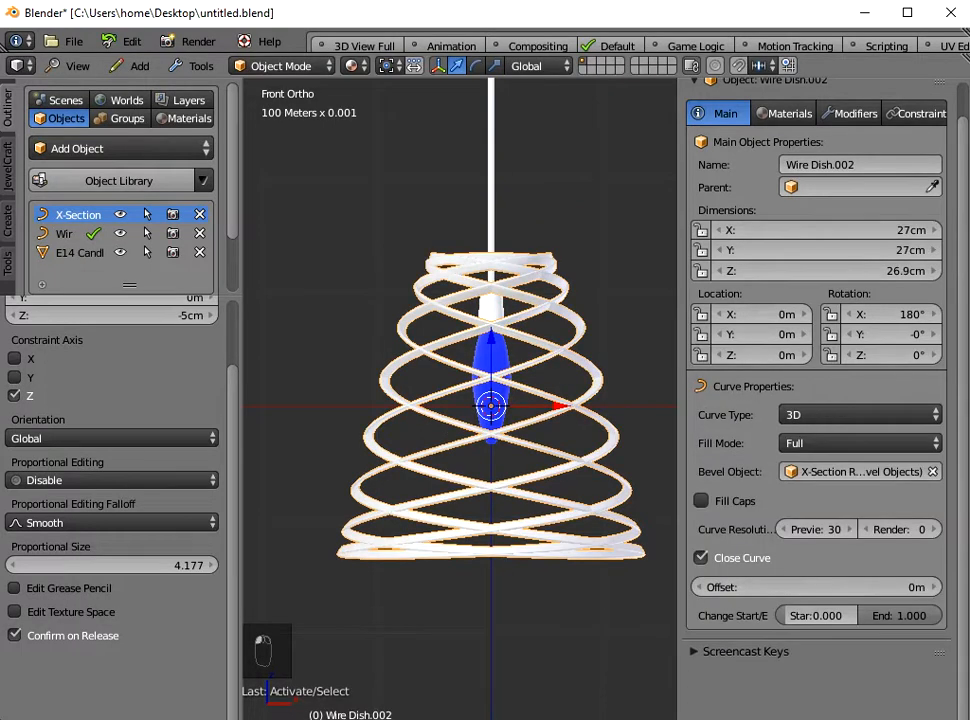
middle_drag(548, 262, 554, 345)
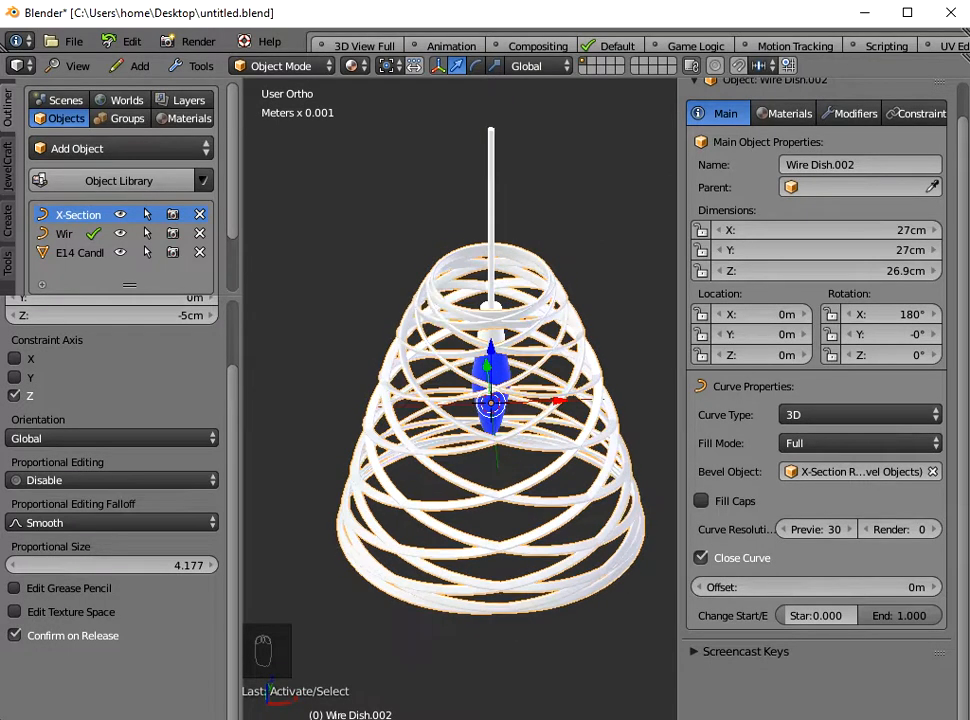
key(Tab)
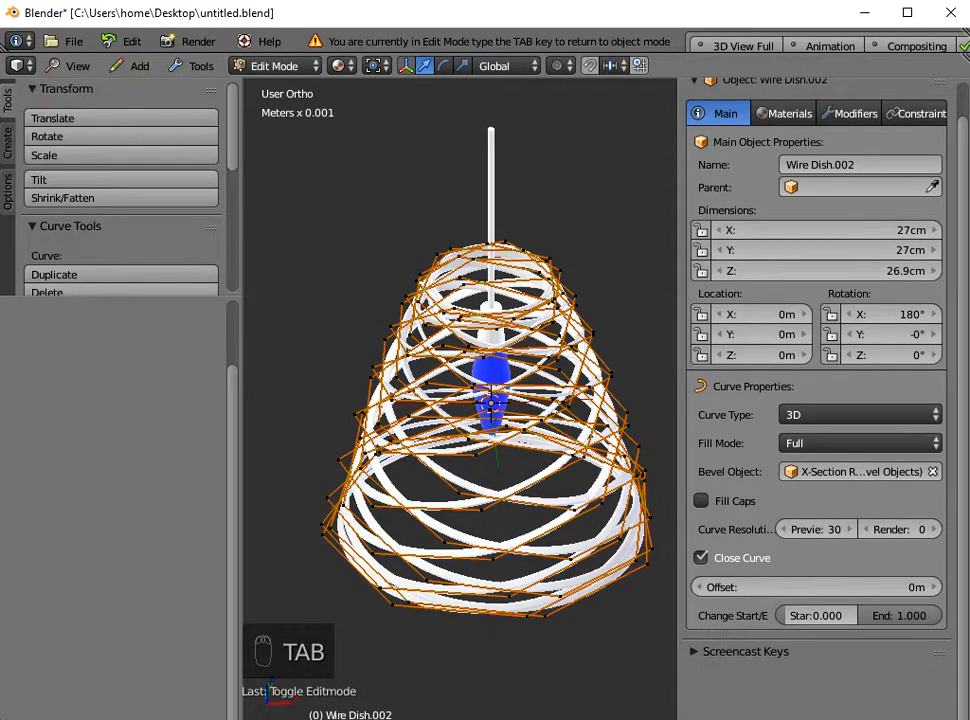
key(a)
key(a)
middle_drag(554, 345, 554, 250)
click(70, 65)
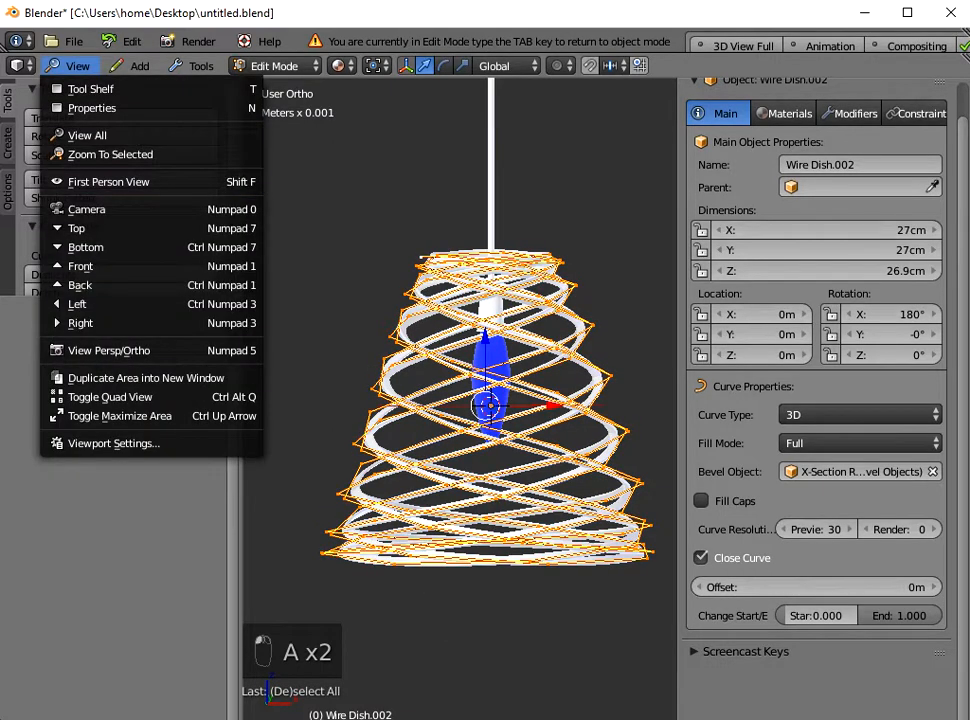
click(80, 266)
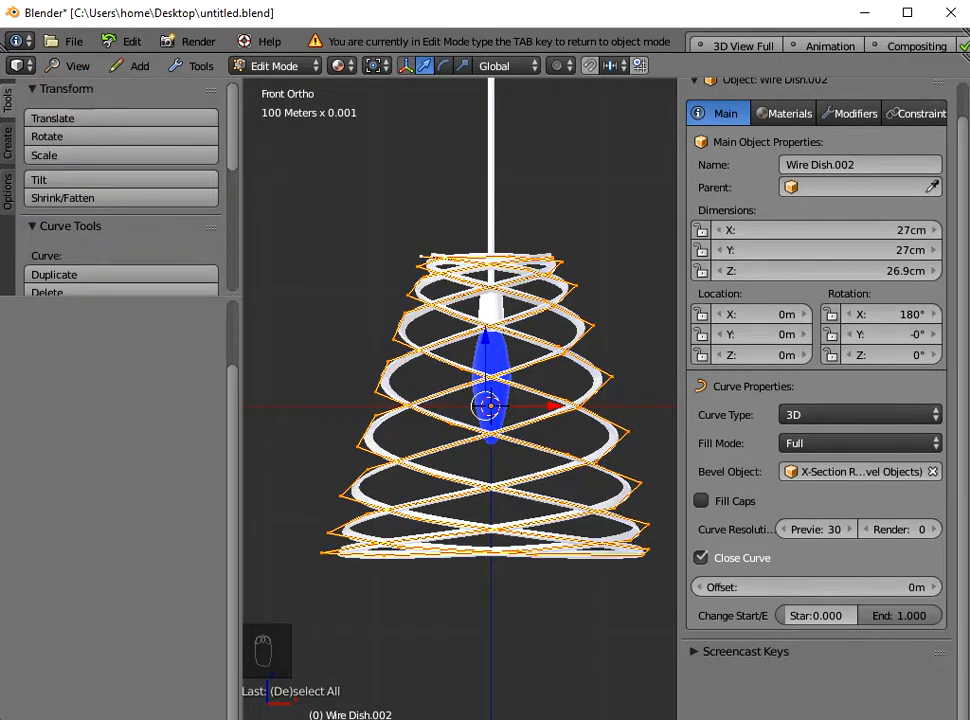
key(s)
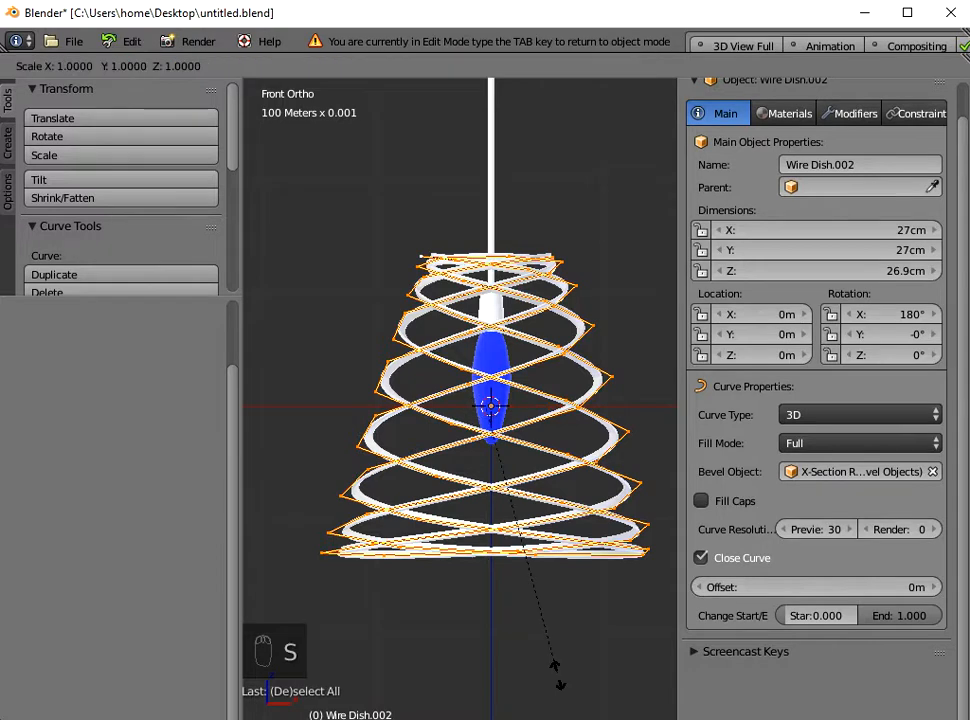
key(z)
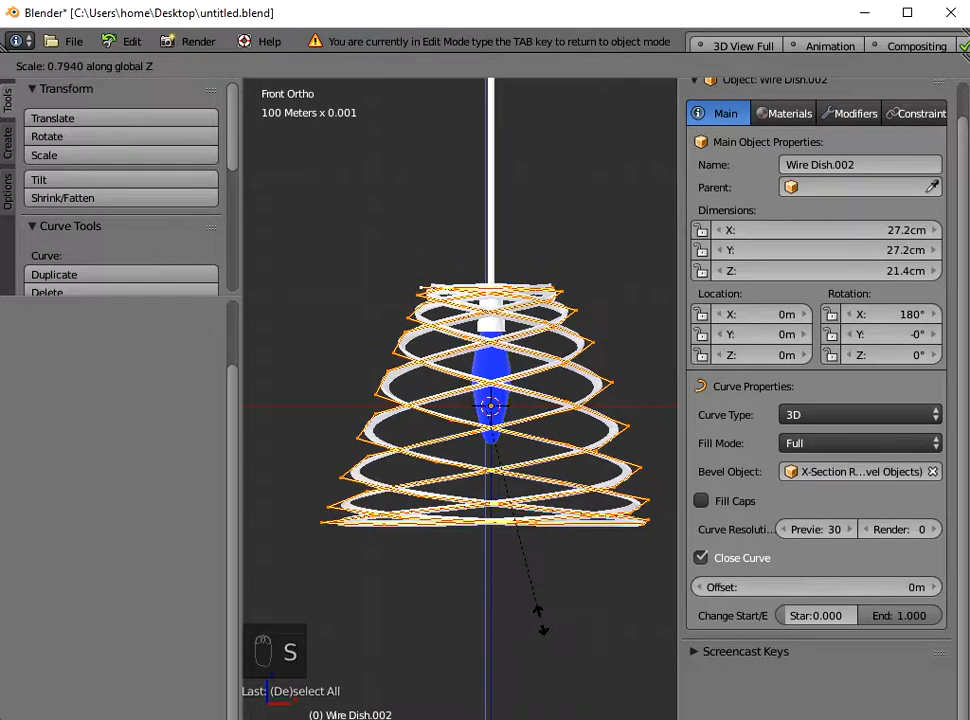
click(541, 628)
Scale all control points of the Wire Dish shade uniformly to about 0.601 and return to Object Mode.
middle_drag(541, 420, 541, 590)
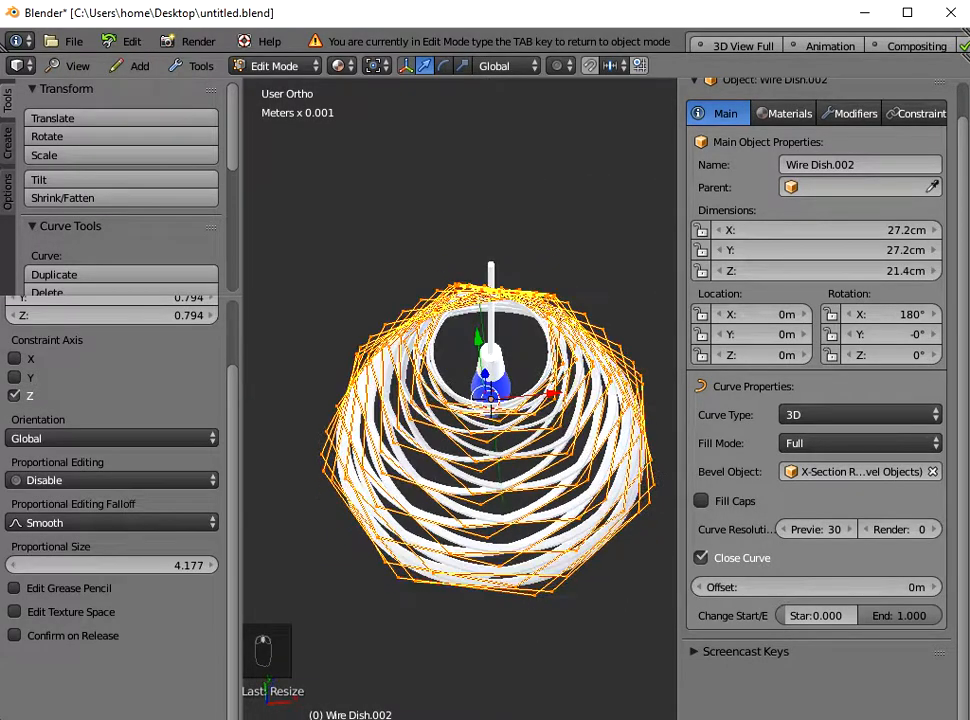
key(s)
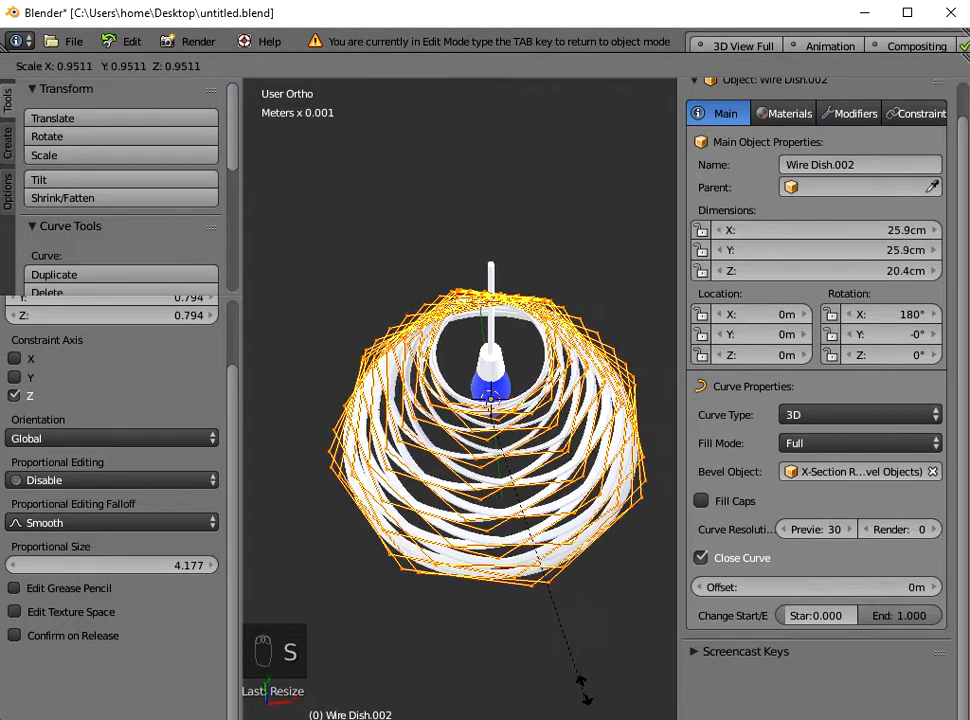
click(542, 590)
middle_drag(542, 590, 542, 428)
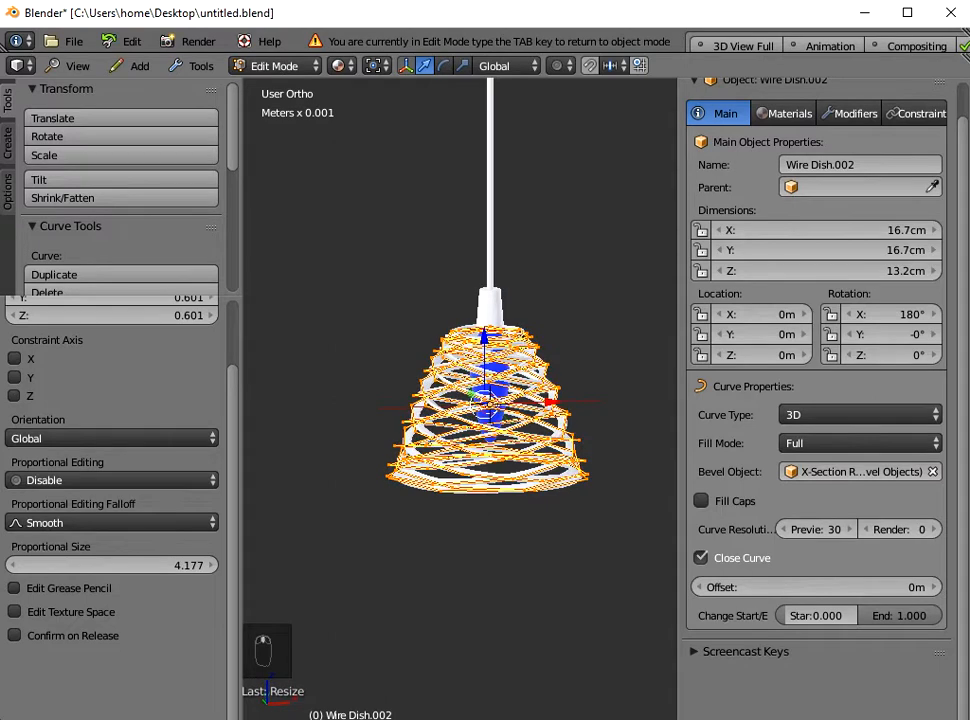
scroll(495, 400, up, 2)
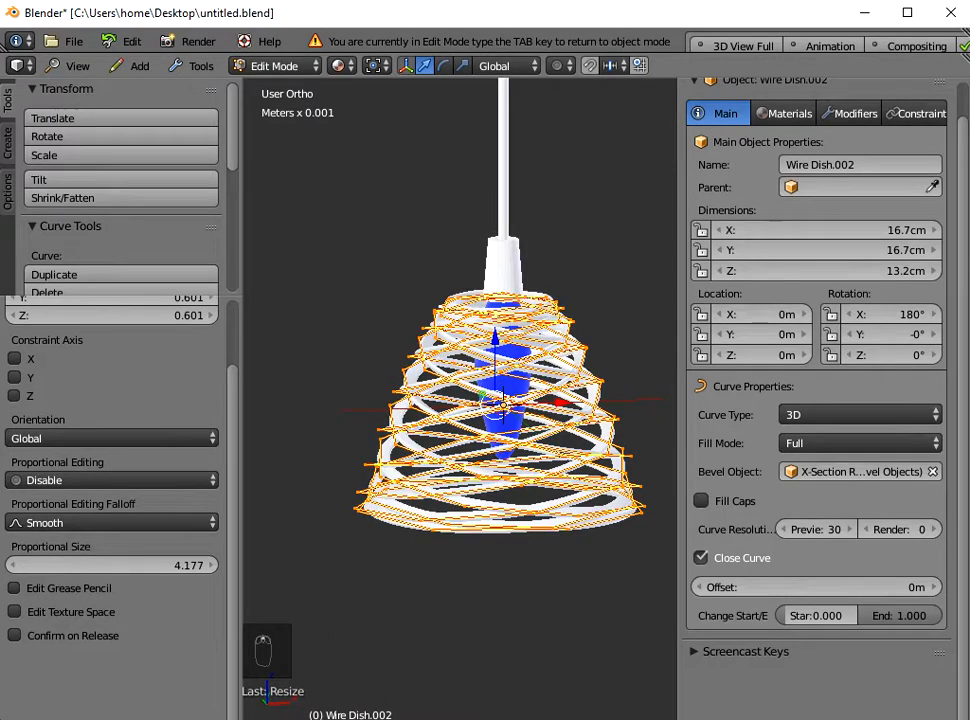
key(Tab)
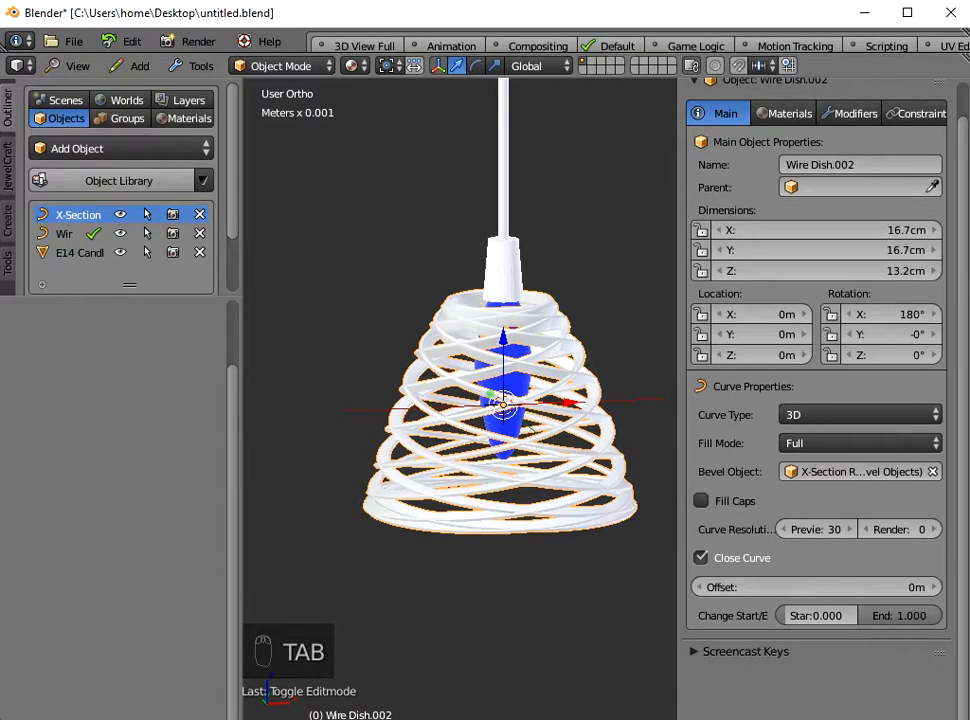
Check the shade's bevel object assignment and examine the dimensions of the rectangular cross-section.
click(860, 471)
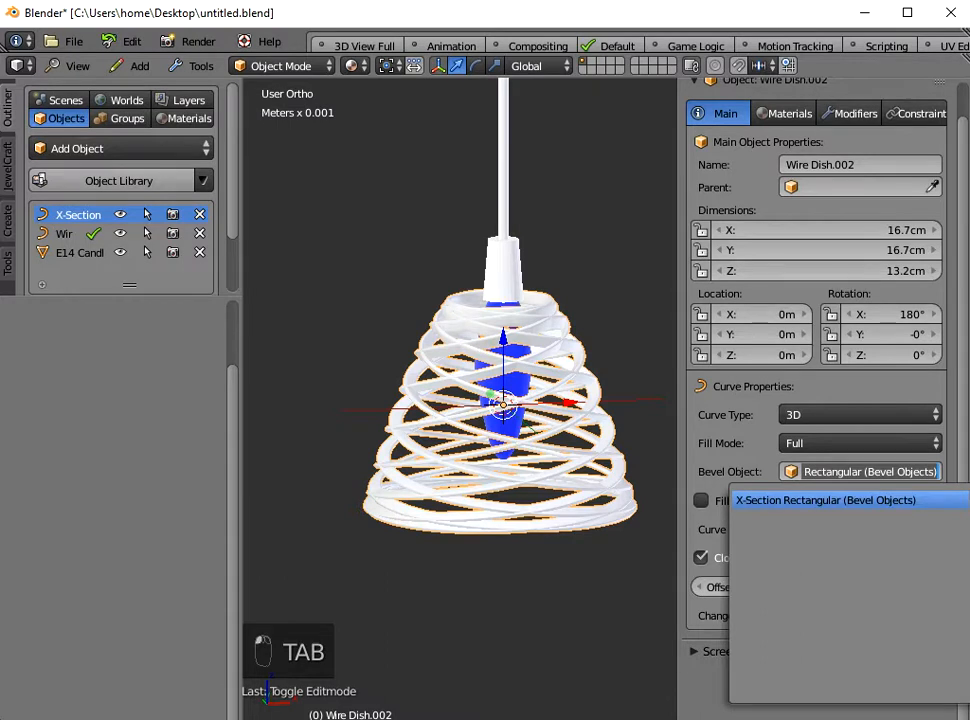
key(Escape)
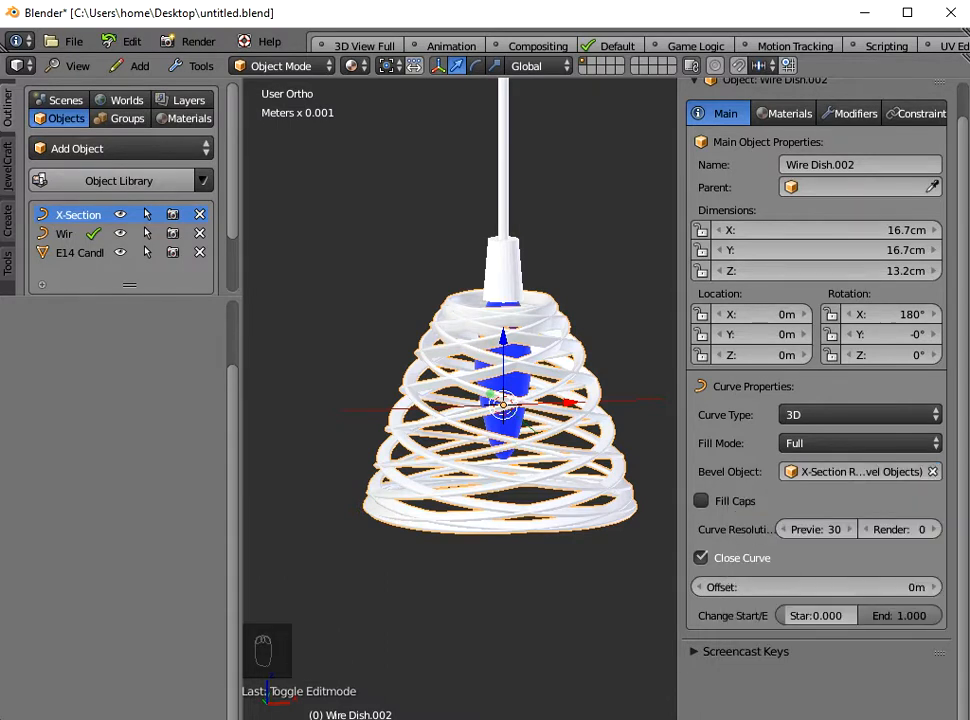
click(66, 214)
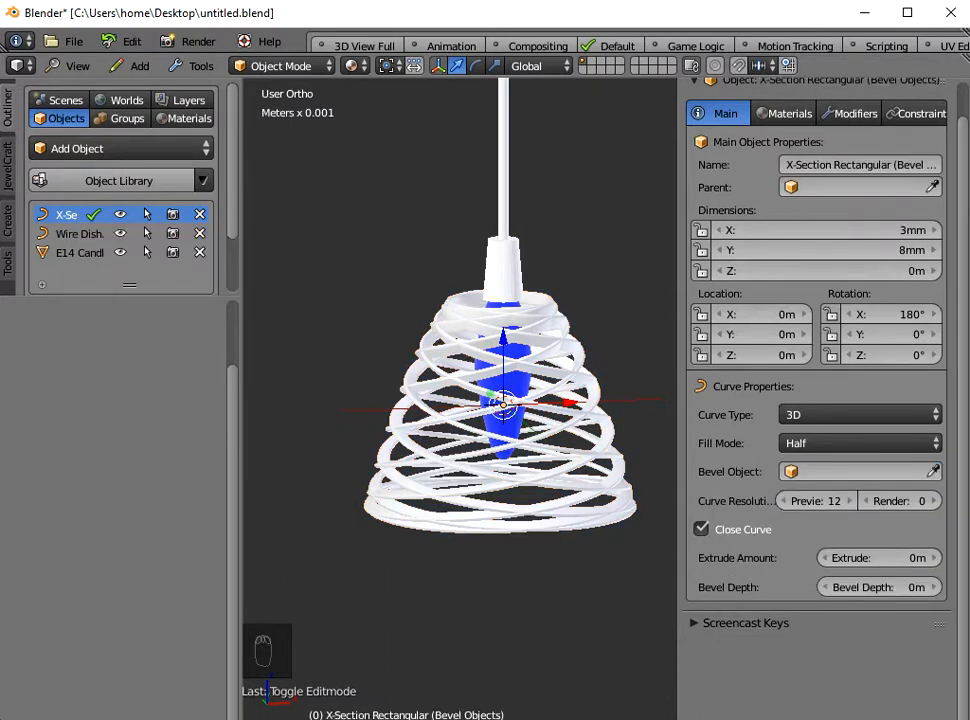
scroll(460, 400, up, 2)
middle_drag(460, 420, 422, 470)
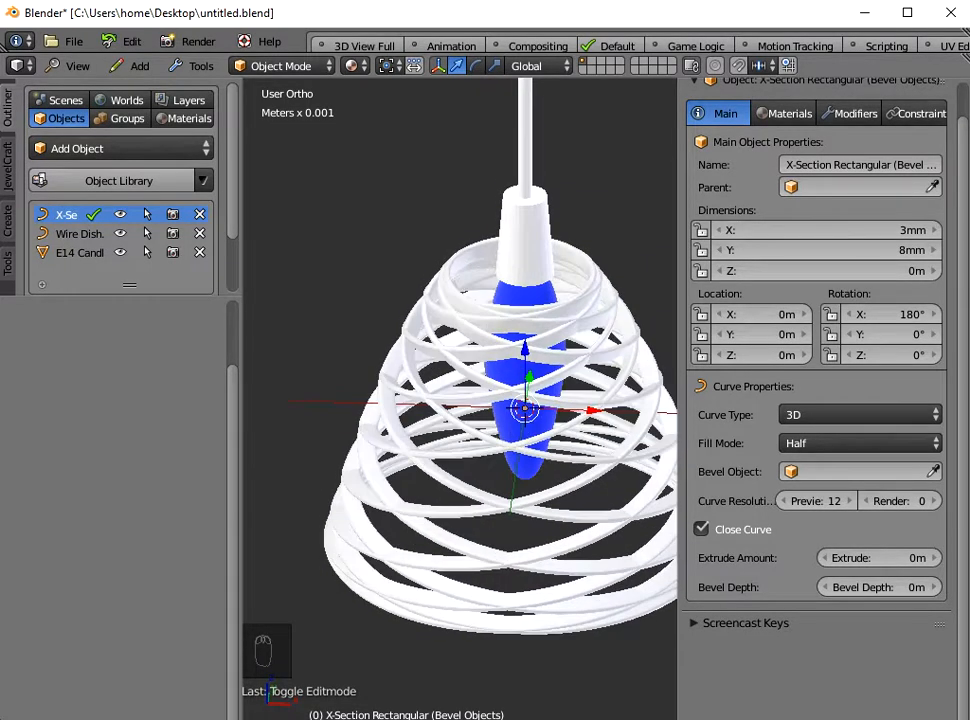
scroll(461, 405, down, 2)
mouse_move(461, 405)
middle_down()
mouse_move(464, 475)
mouse_move(462, 378)
mouse_move(434, 470)
mouse_move(448, 480)
mouse_move(460, 450)
mouse_move(461, 334)
mouse_move(448, 412)
mouse_move(448, 392)
middle_up()
Select only the uppermost ring of control points of the Wire Dish shade in Edit Mode.
right_click(461, 375)
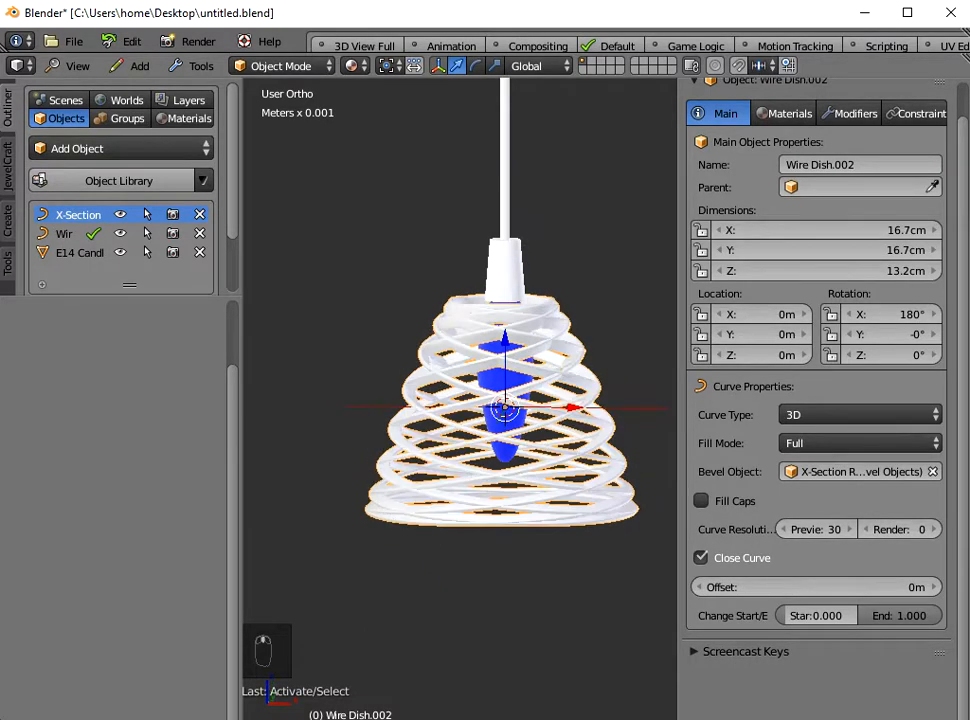
click(77, 66)
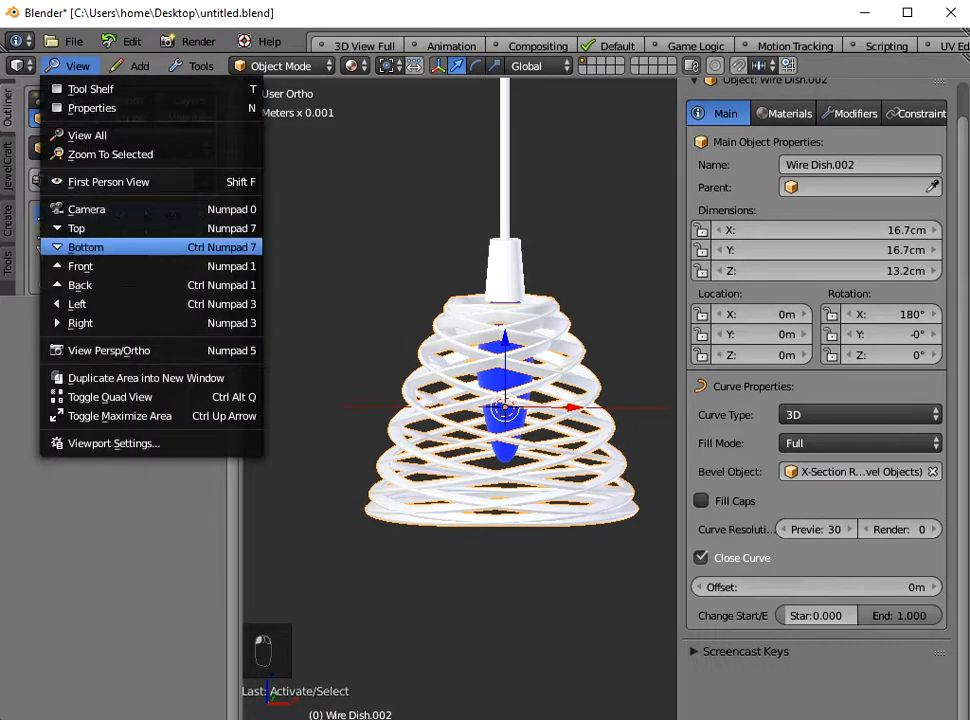
click(80, 266)
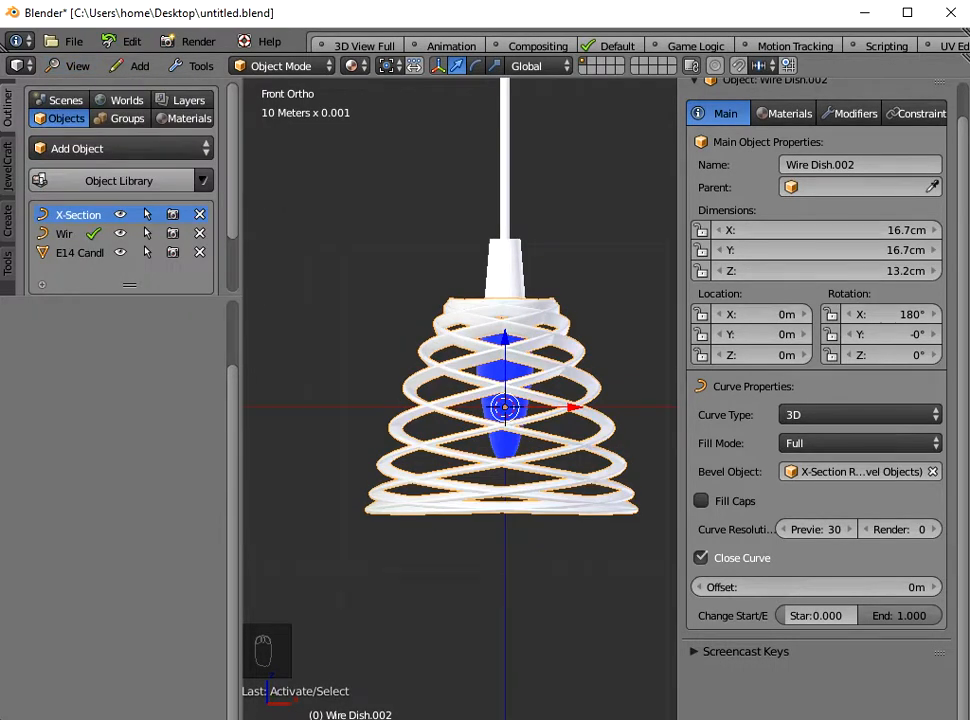
key(n)
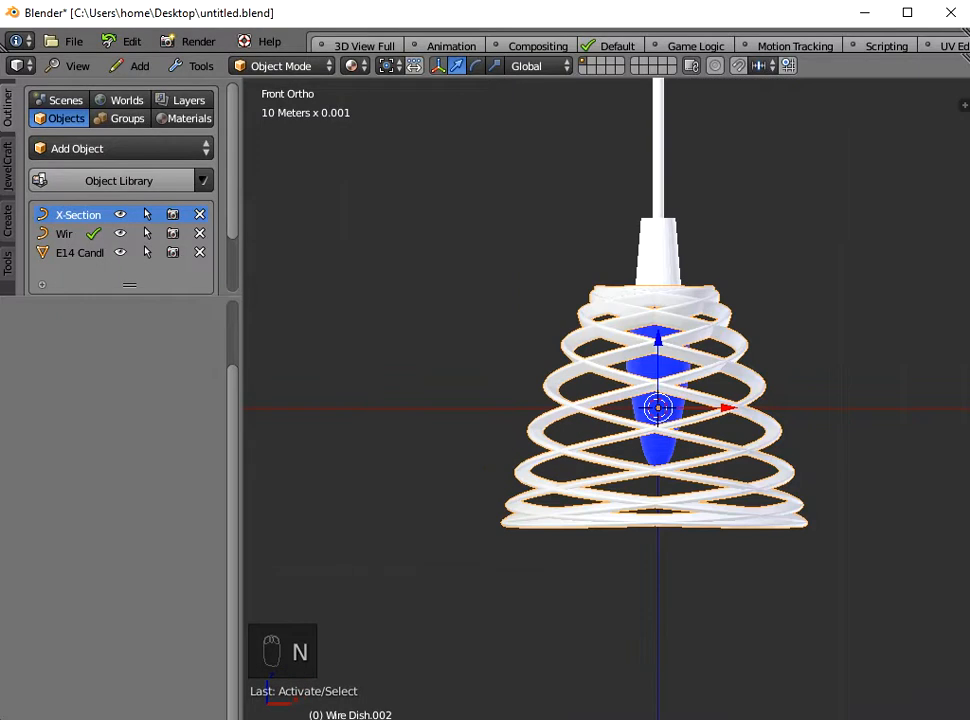
key(Tab)
key(a)
key(a)
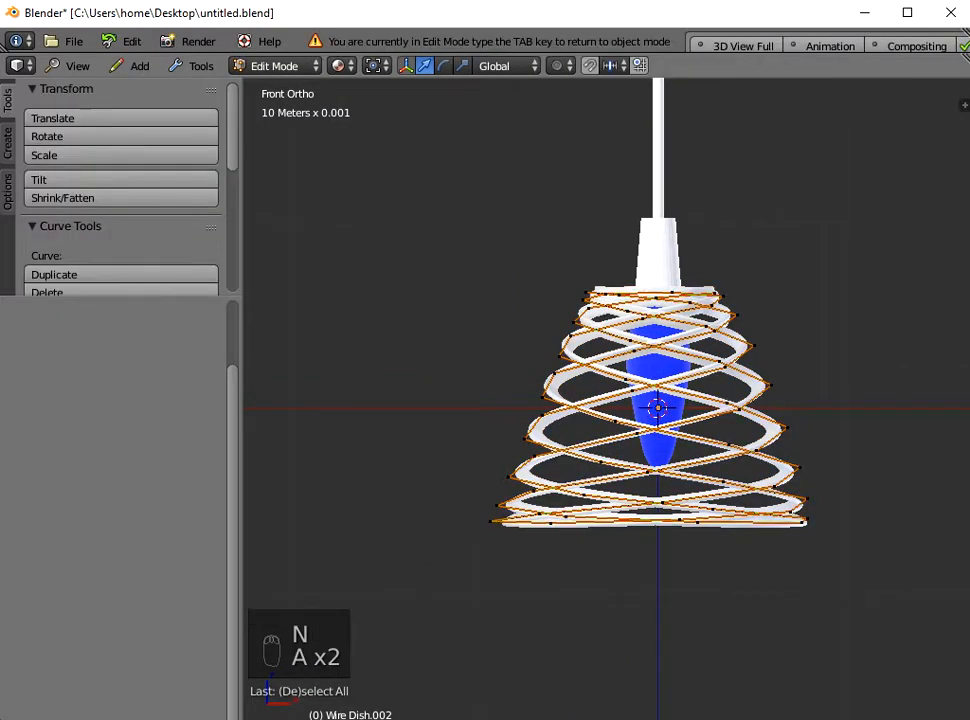
key(b)
drag(507, 222, 798, 306)
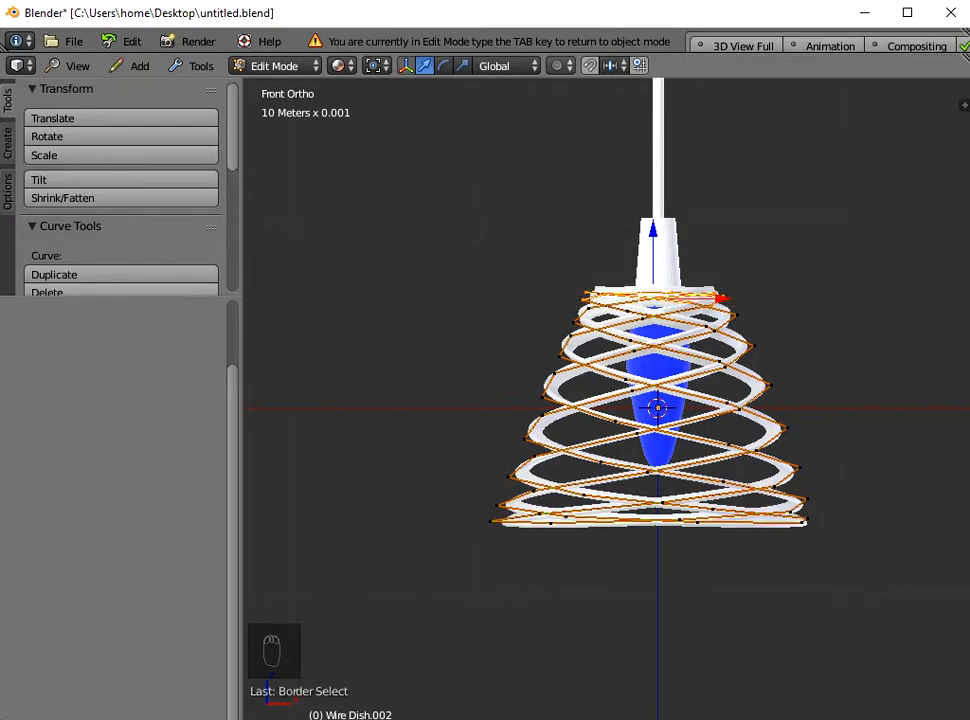
Taper the shade's top by scaling the selected points to about 0.315 with smooth proportional editing at size 117.39, then leave Edit Mode.
click(562, 65)
click(578, 108)
middle_drag(600, 420, 600, 300)
key(s)
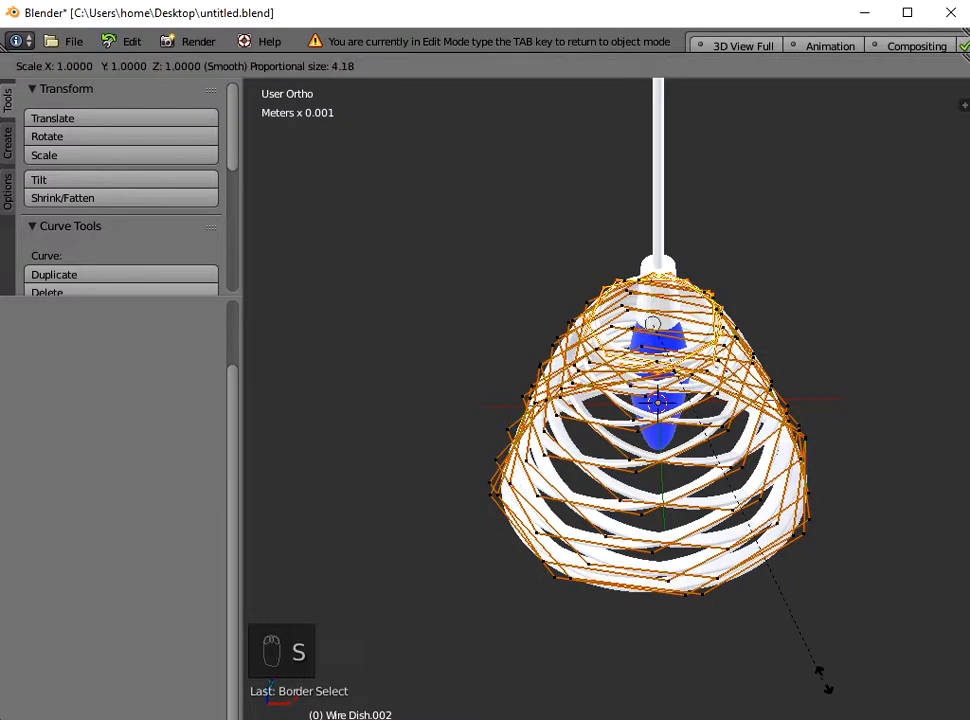
scroll(808, 643, down, 14)
scroll(808, 643, down, 12)
scroll(808, 643, down, 7)
scroll(808, 643, down, 2)
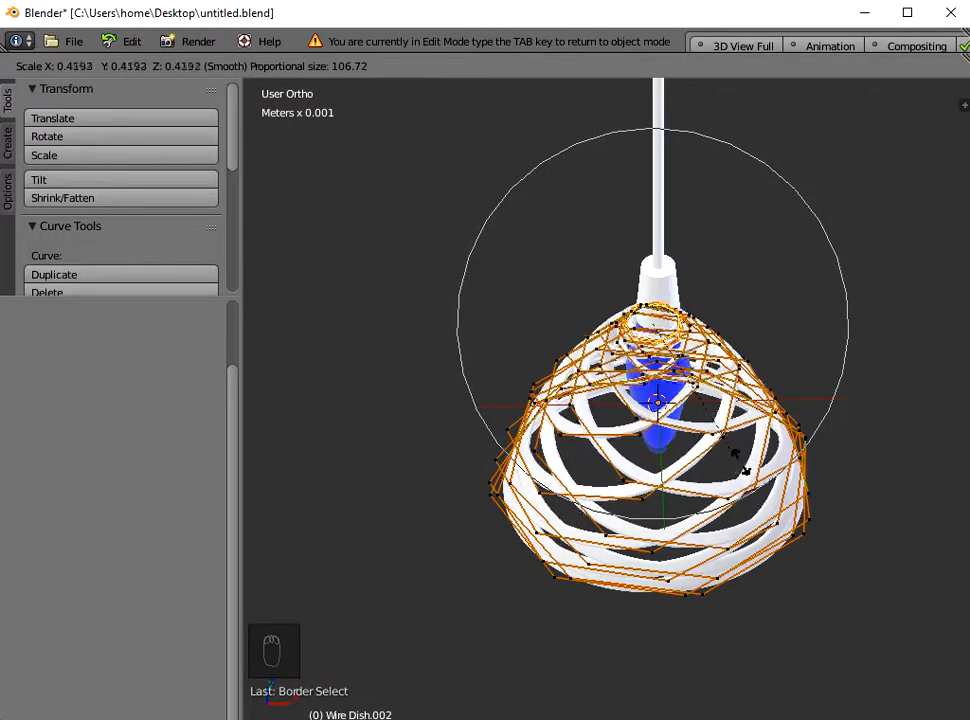
scroll(725, 412, down, 1)
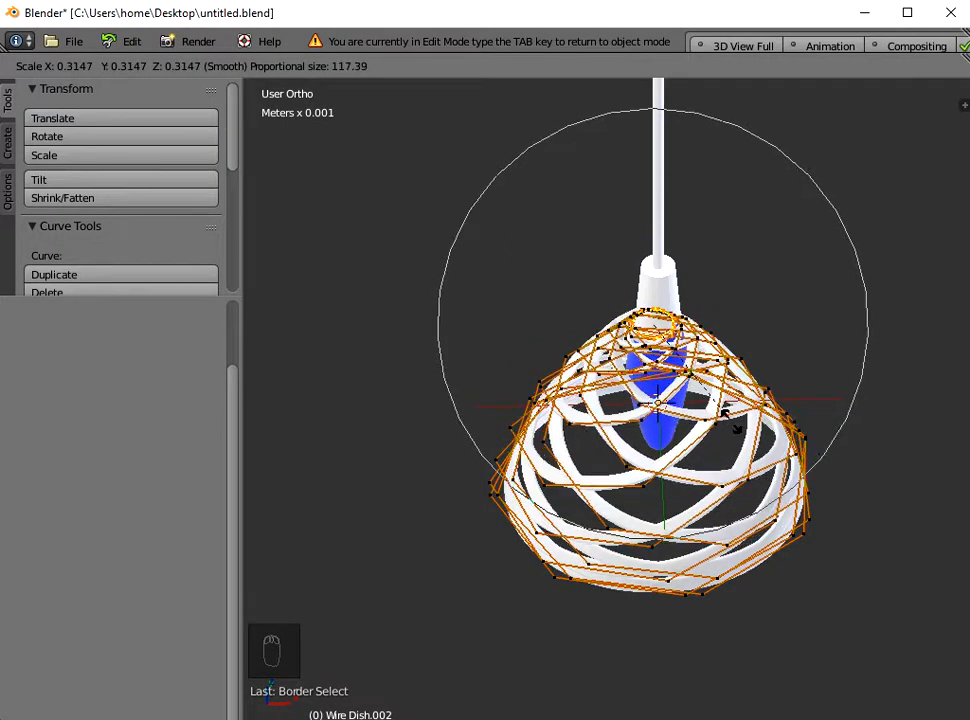
click(725, 412)
key(Tab)
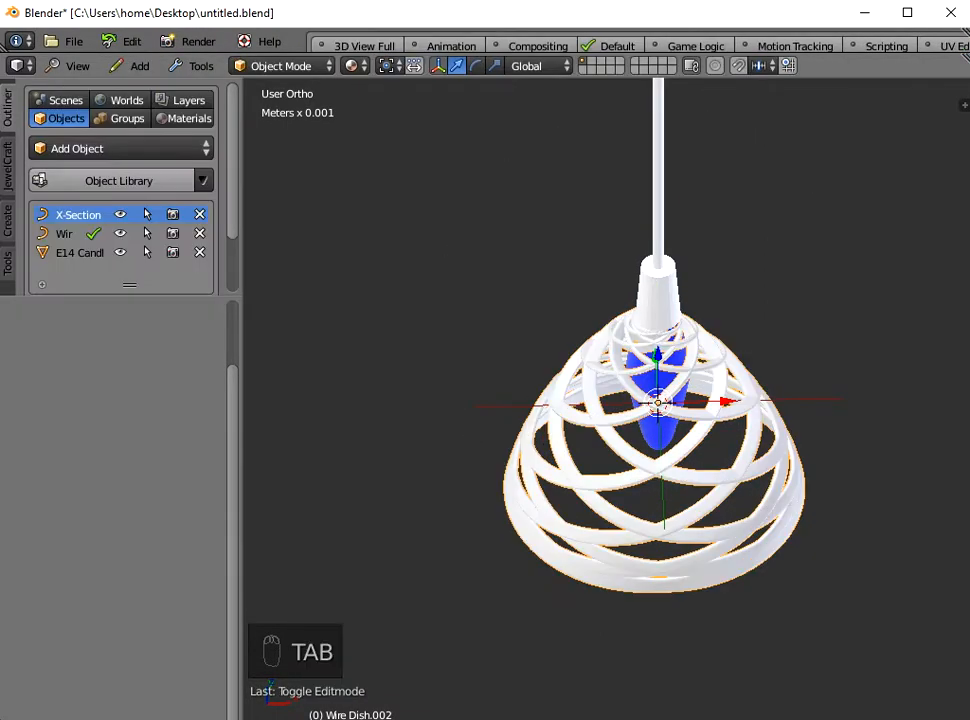
Raise the Wire Dish shade about 5.6 cm along the Z axis over the bulb holder.
scroll(630, 200, up, 5)
middle_drag(700, 470, 700, 380)
drag(651, 540, 651, 419)
middle_drag(651, 419, 690, 492)
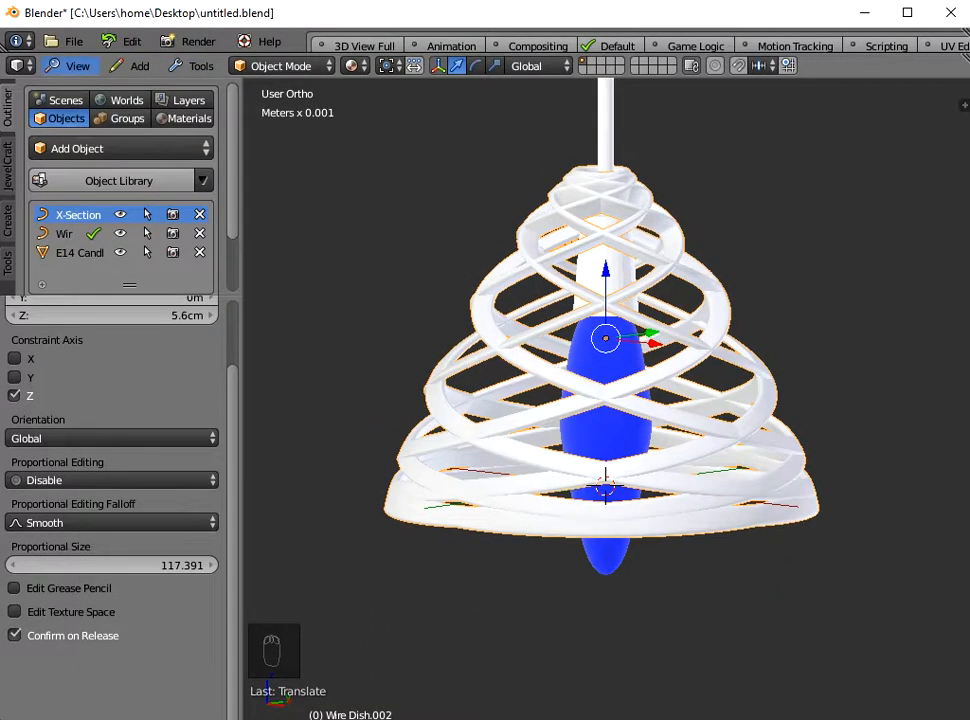
Select all control points of the shade, stretch them along Z to about 1.532, and return to Object Mode.
click(77, 65)
click(90, 266)
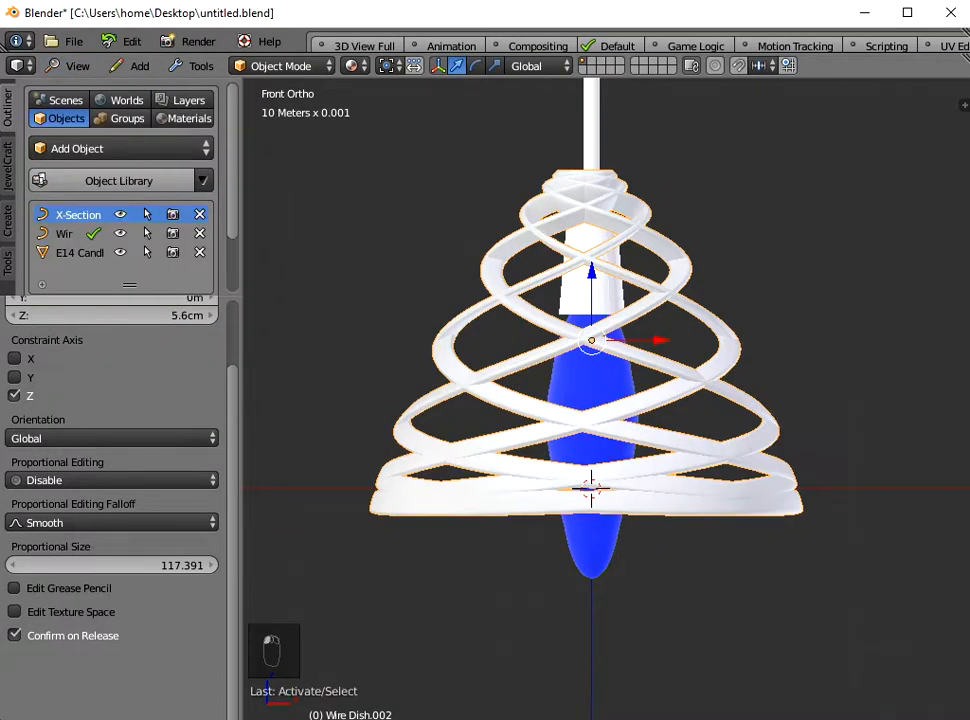
key(Tab)
key(a)
key(a)
key(a)
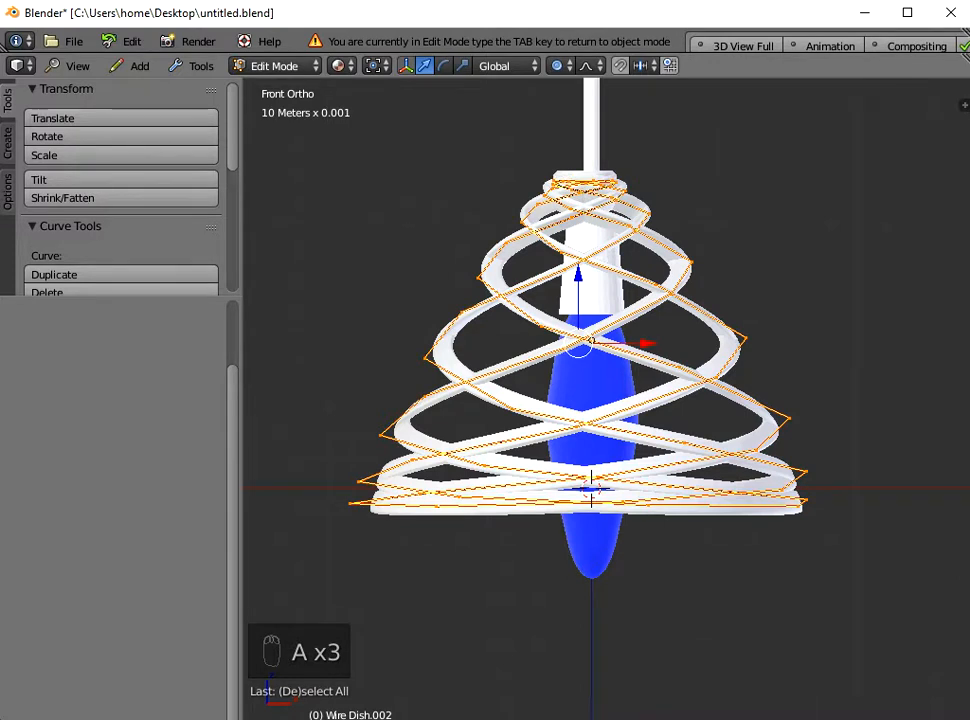
key(s)
key(z)
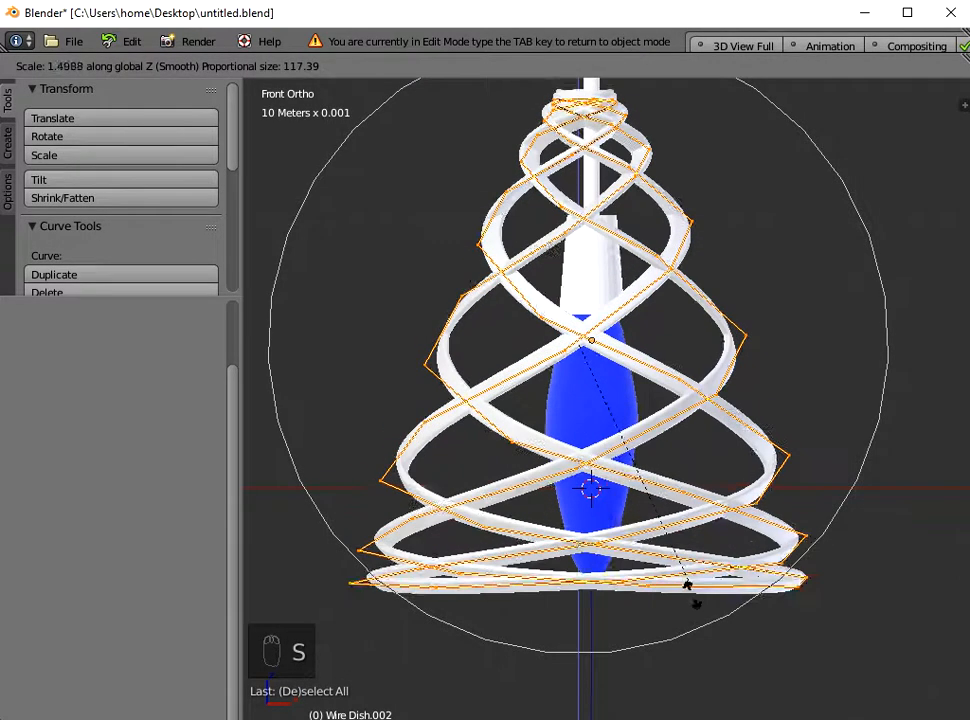
click(690, 592)
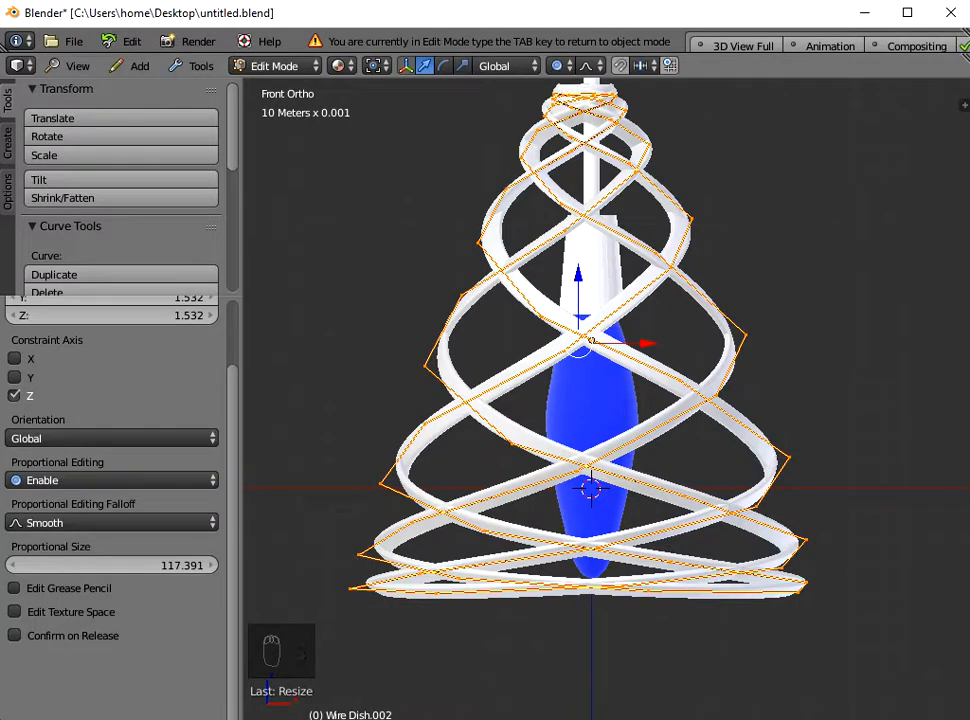
scroll(690, 592, down, 2)
key(Tab)
Inspect the stretched shade and the bulb inside it from several angles.
middle_drag(690, 592, 633, 548)
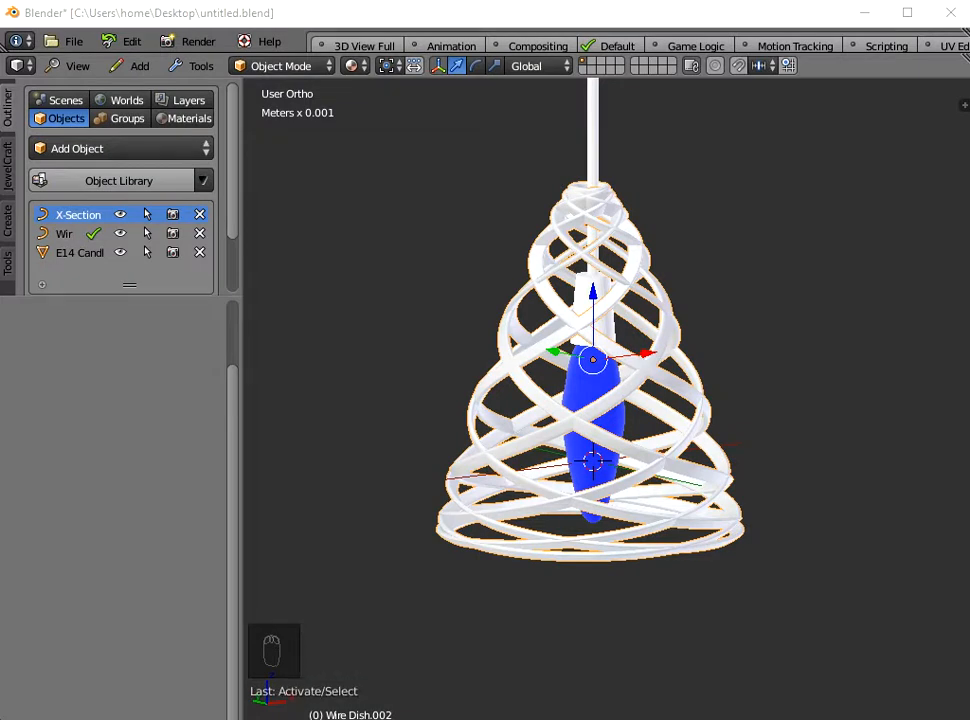
middle_drag(633, 450, 515, 537)
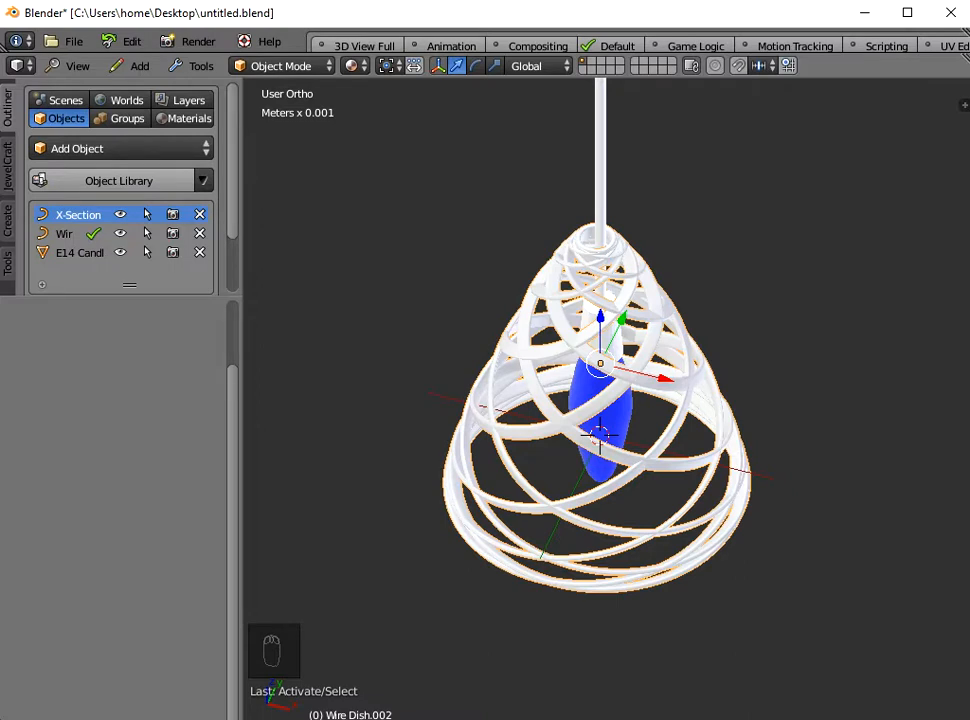
mouse_move(515, 537)
middle_down()
mouse_move(517, 450)
mouse_move(515, 532)
middle_up()
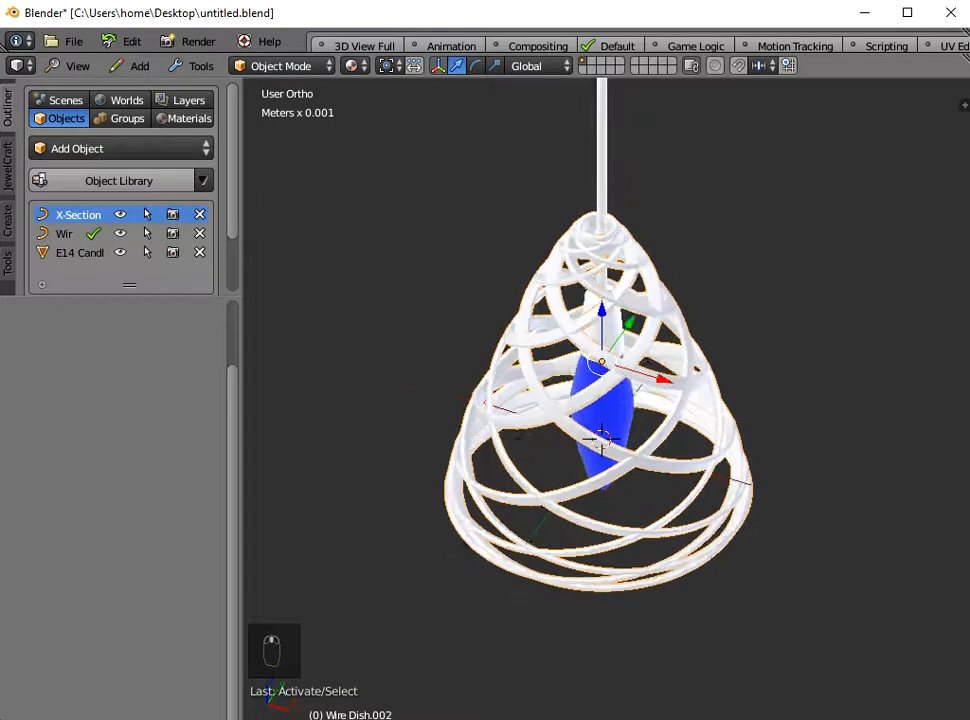
scroll(600, 400, up, 1)
scroll(600, 400, up, 2)
middle_drag(515, 400, 515, 310)
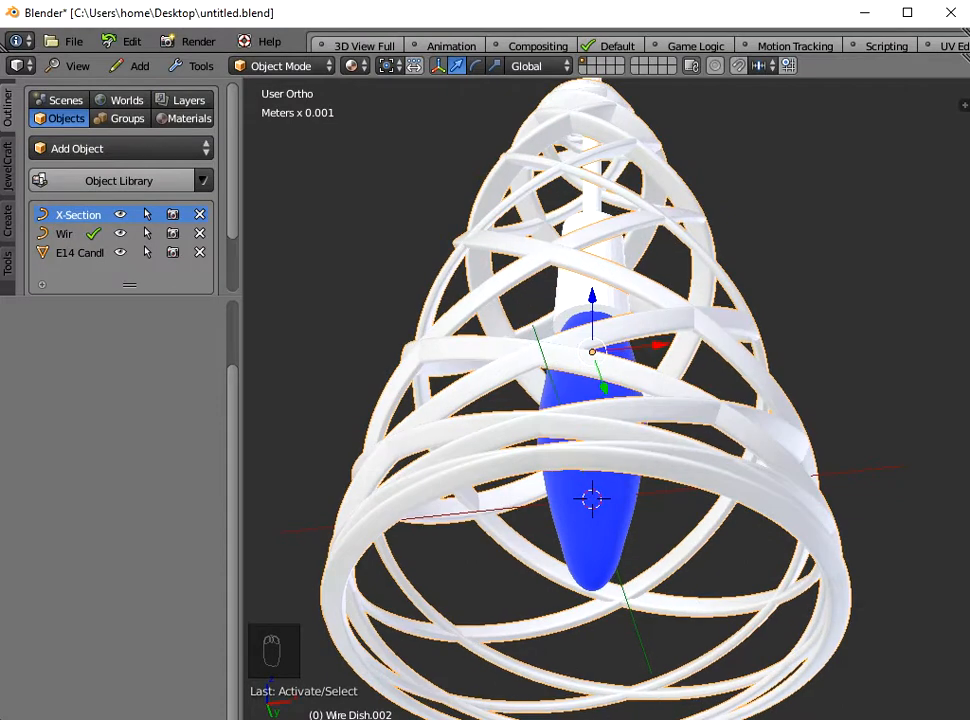